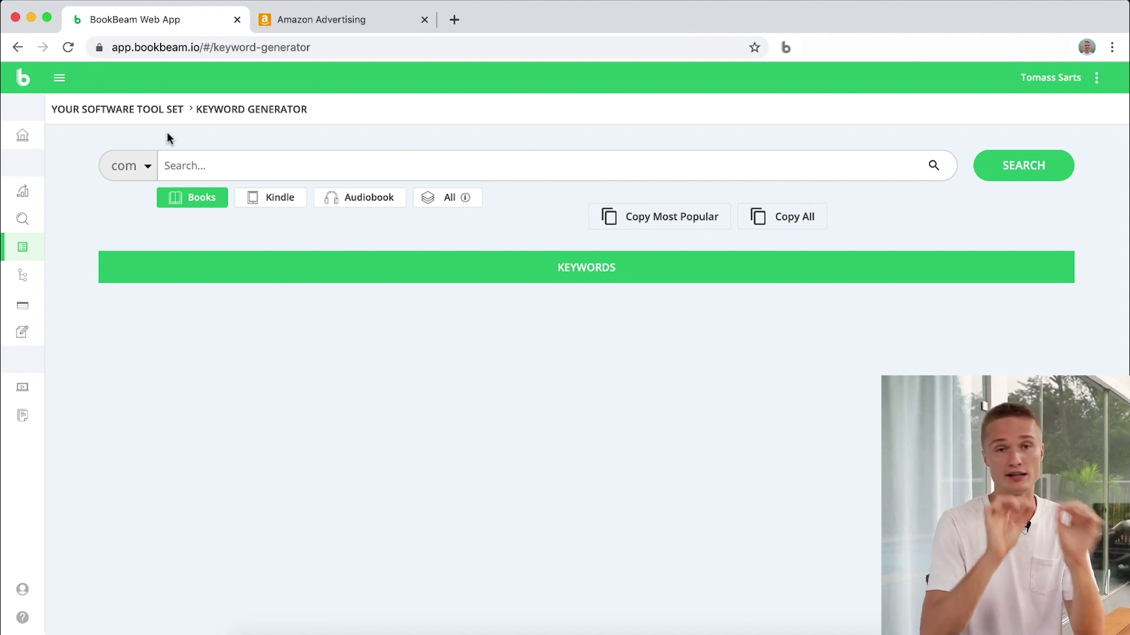
Focus the Keyword Generator search field (com, Books) to bring up earlier searches like keto and christmas.
left_click(186, 154)
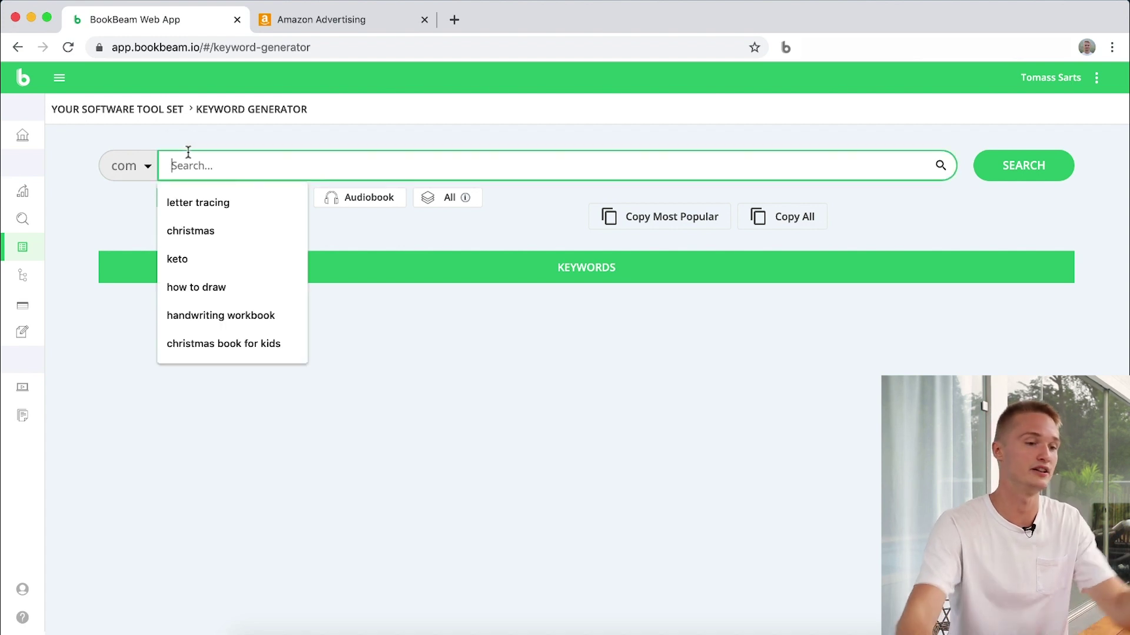
Search for 'keto' and review the 302 Books results, led by 'keto diet books'.
type("keto")
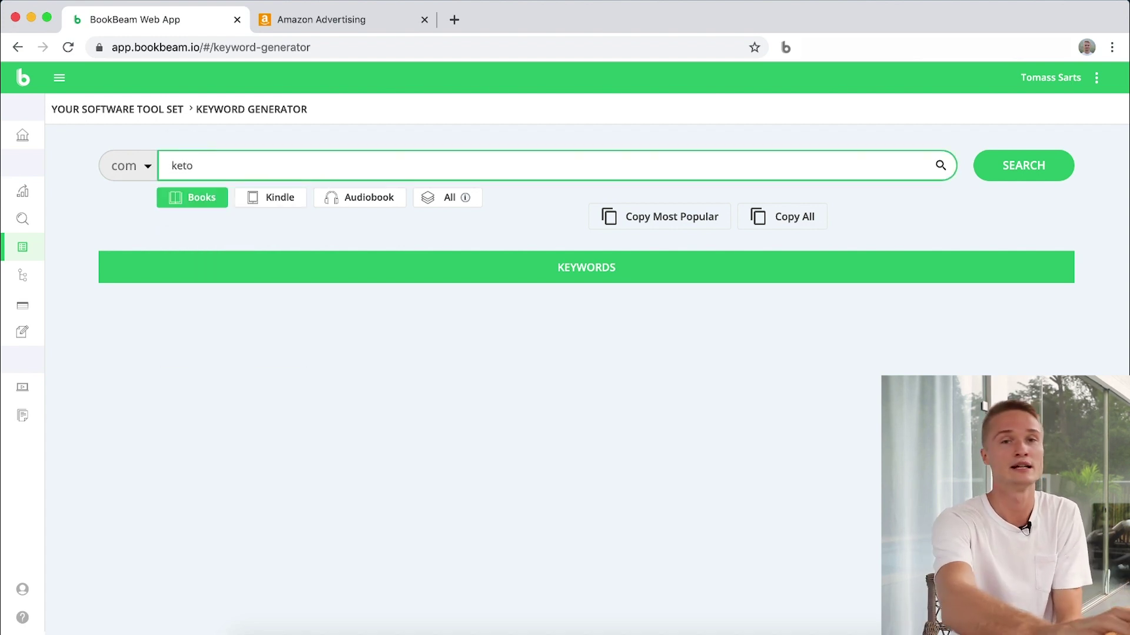
key("Return")
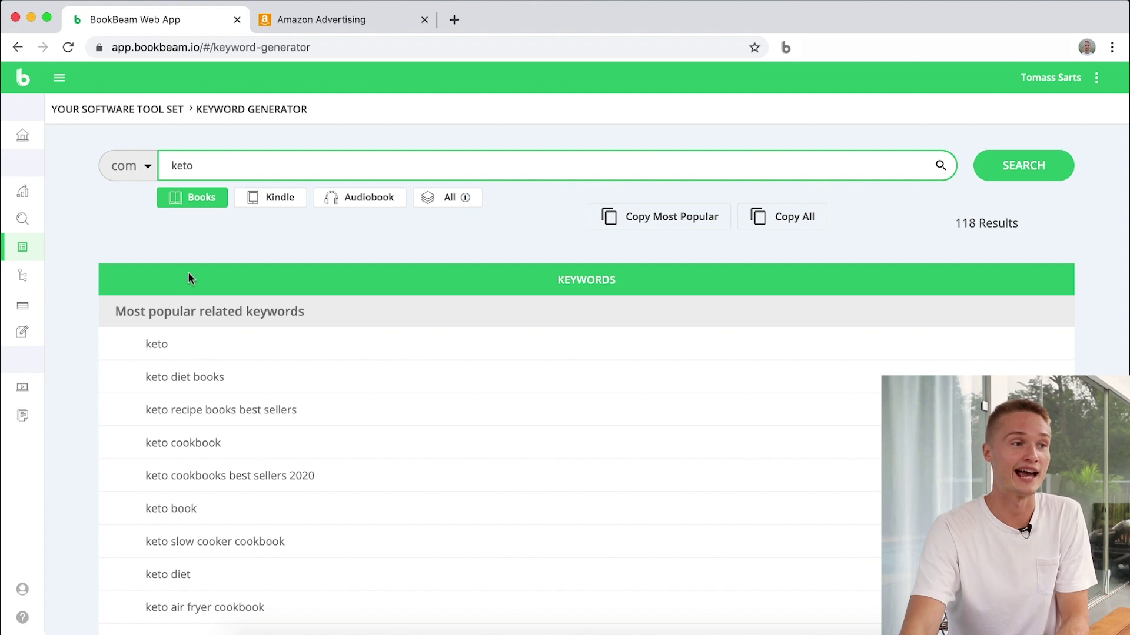
scroll(184, 349, "down", 10)
scroll(184, 349, "up", 15)
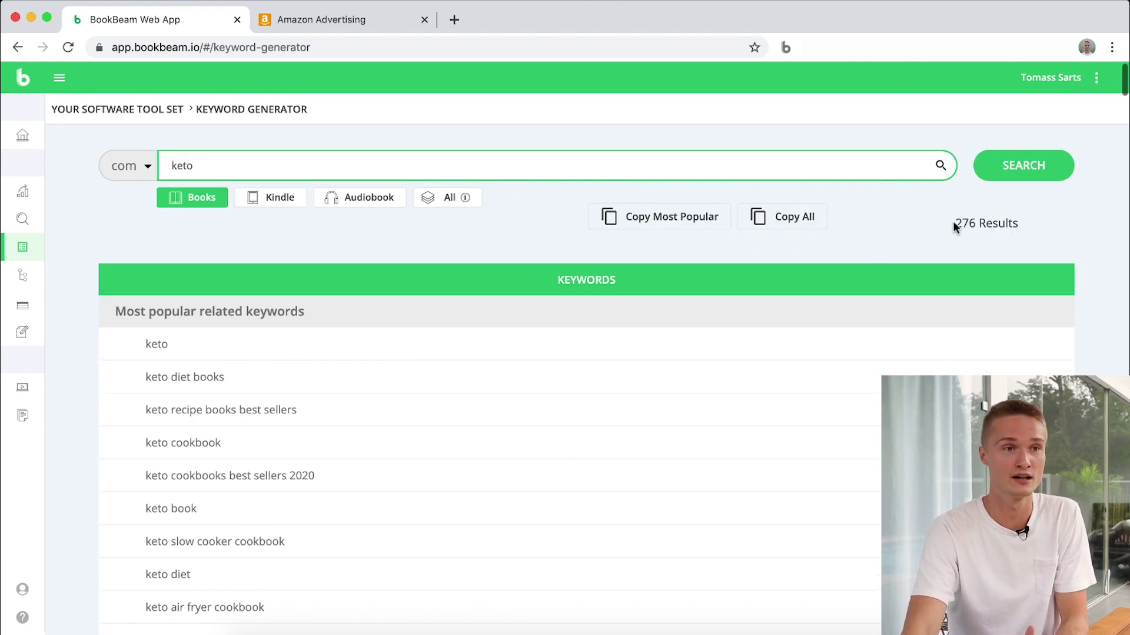
left_click(958, 223)
left_click_drag(957, 223, 1071, 224)
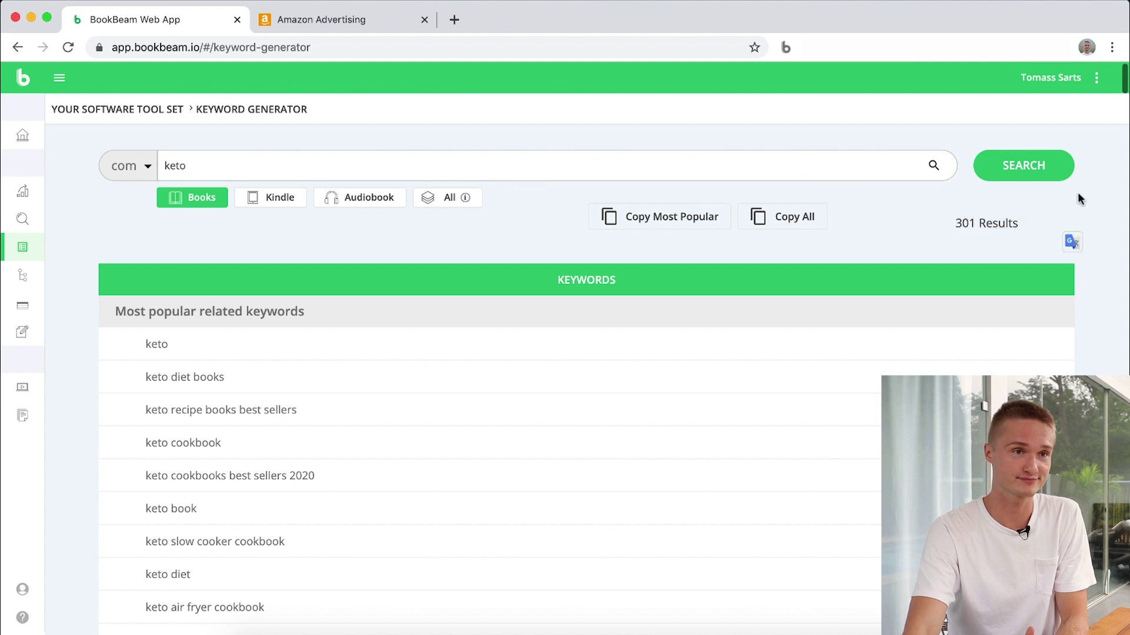
scroll(1097, 253, "down", 10)
scroll(1067, 262, "up", 10)
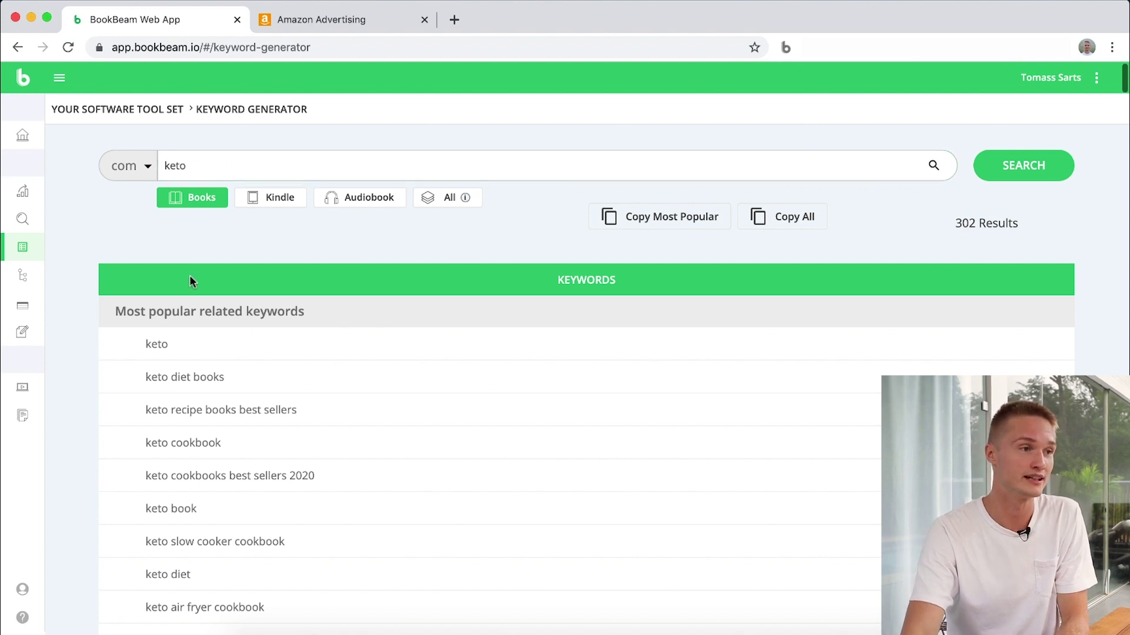
scroll(191, 279, "down", 10)
scroll(177, 295, "down", 7)
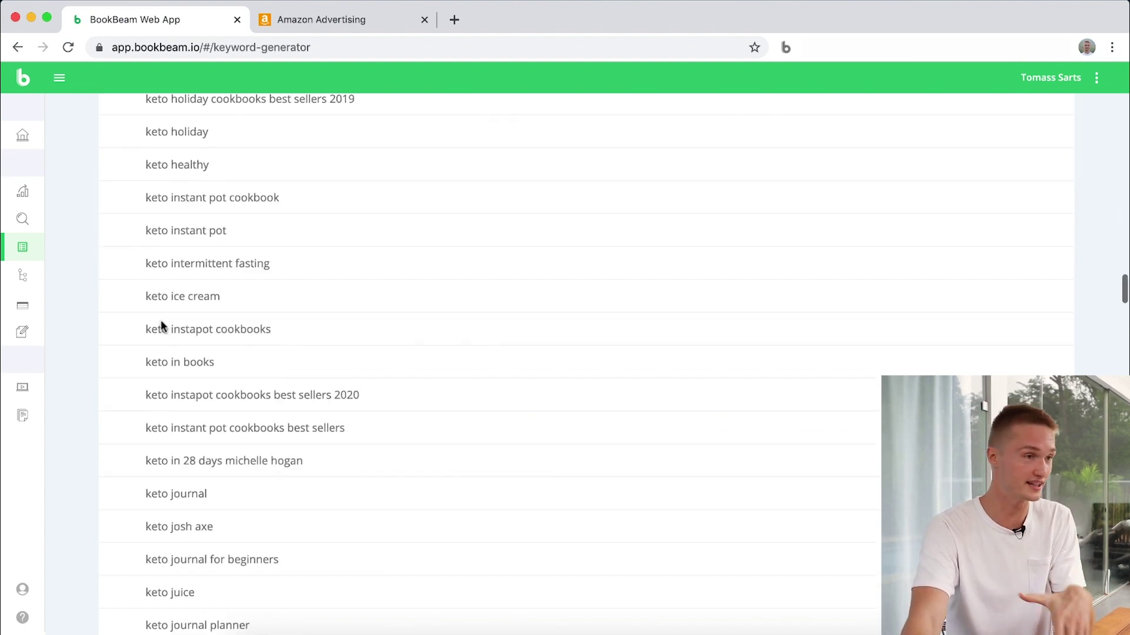
scroll(160, 323, "down", 14)
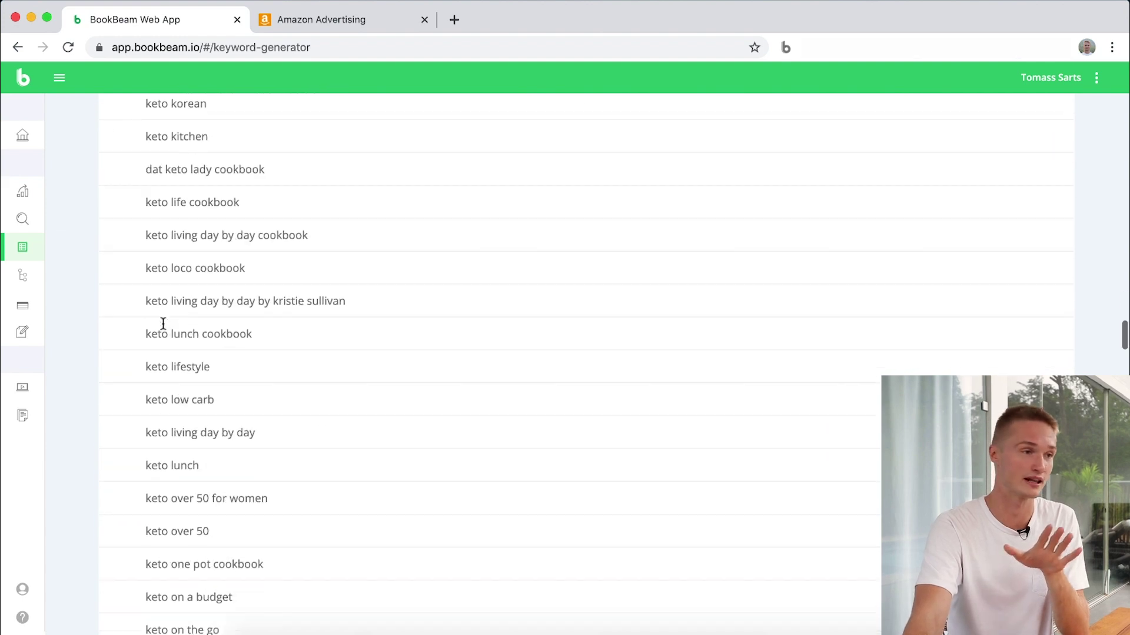
scroll(172, 378, "down", 20)
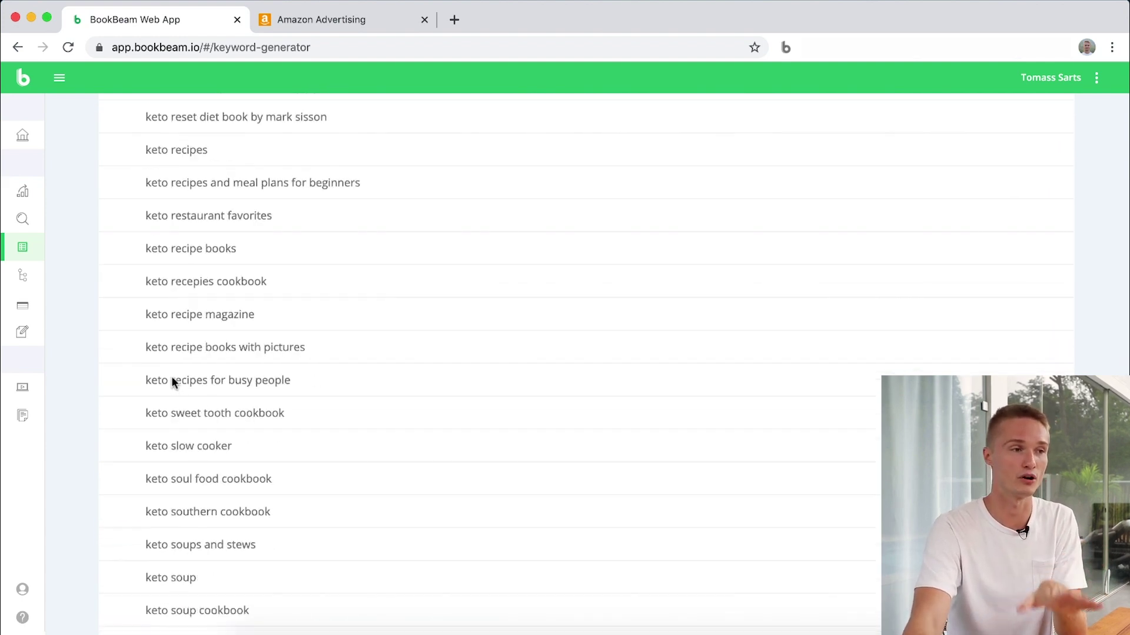
scroll(174, 382, "up", 20)
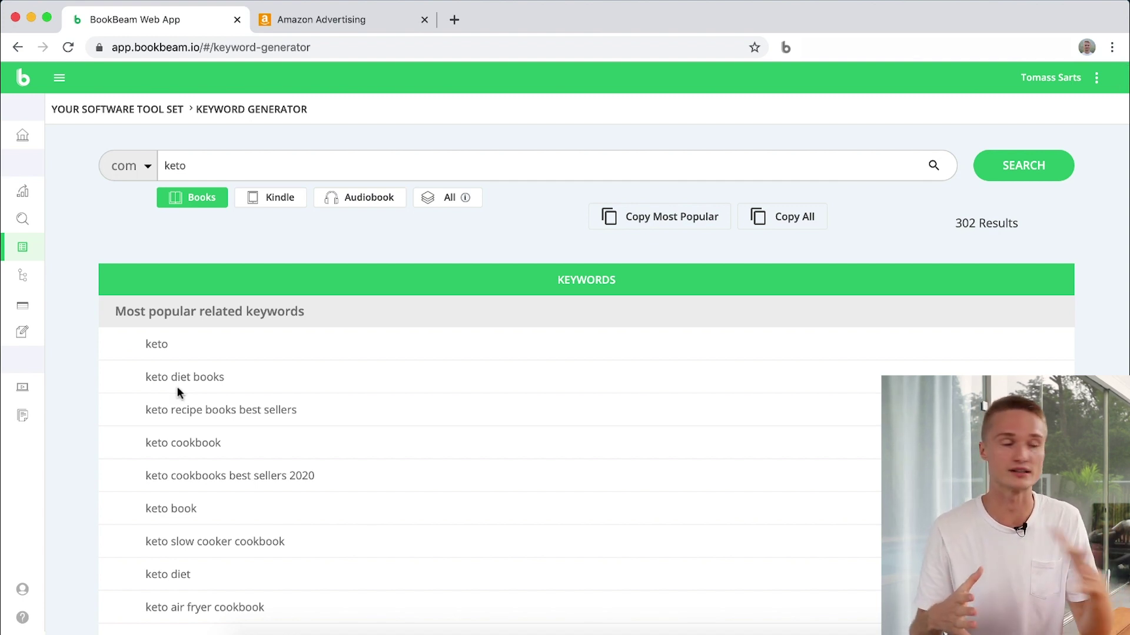
scroll(177, 387, "down", 20)
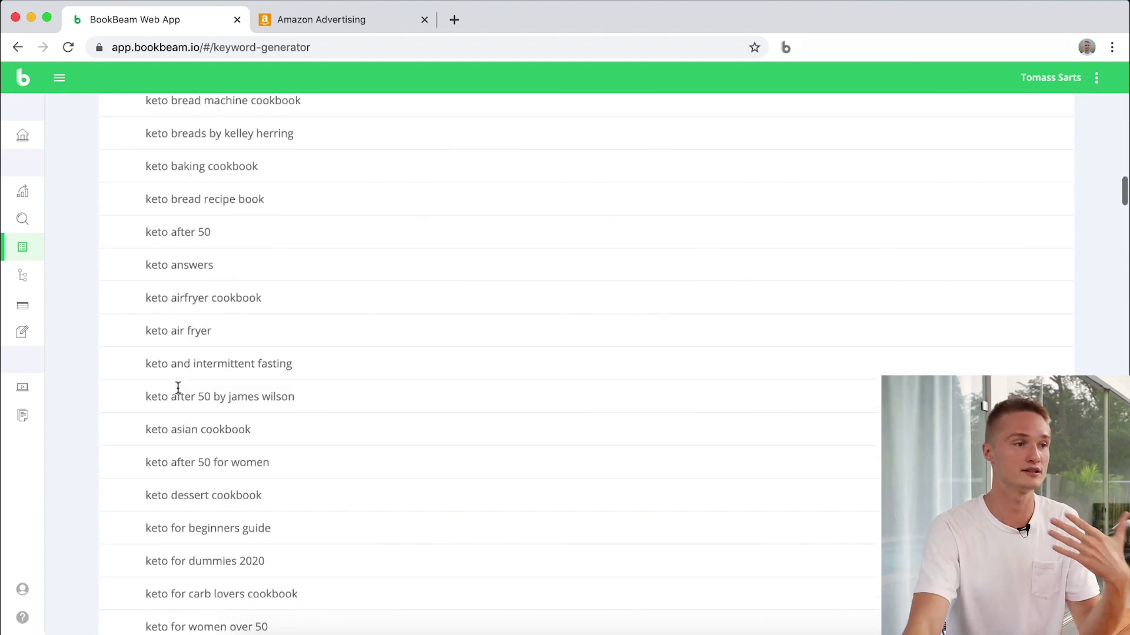
scroll(178, 386, "down", 9)
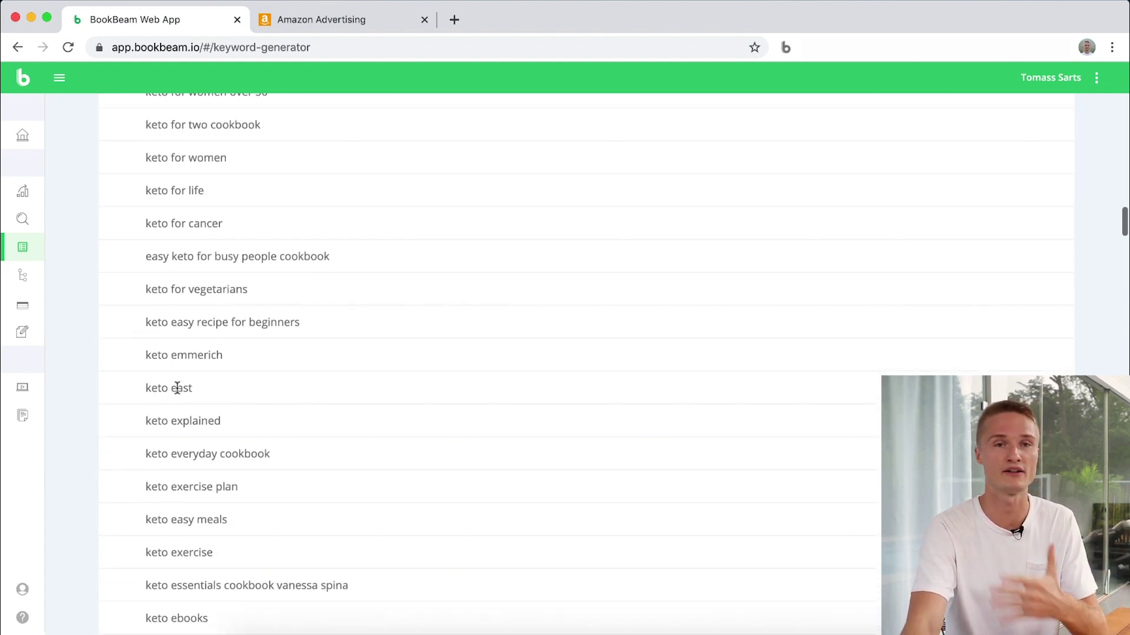
scroll(177, 388, "up", 15)
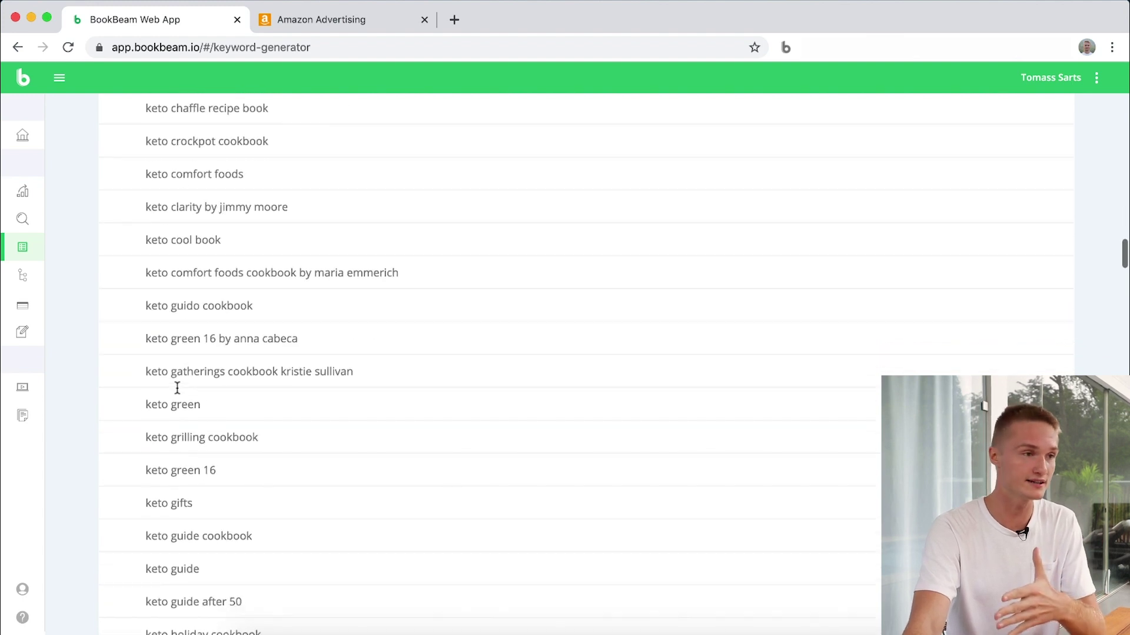
scroll(196, 393, "up", 10)
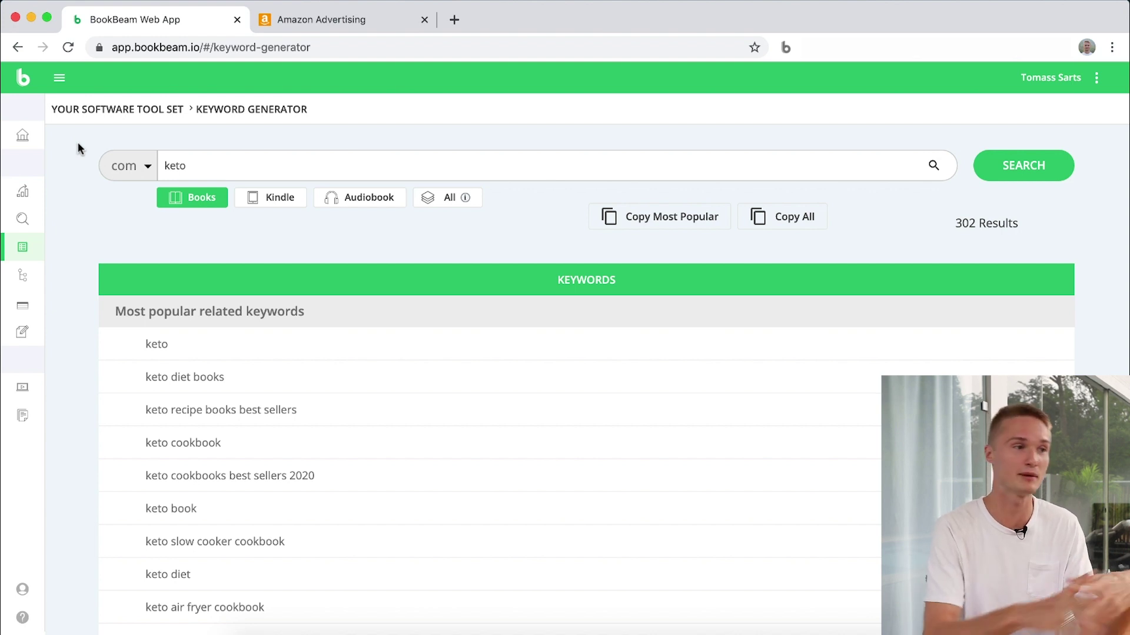
scroll(195, 317, "down", 20)
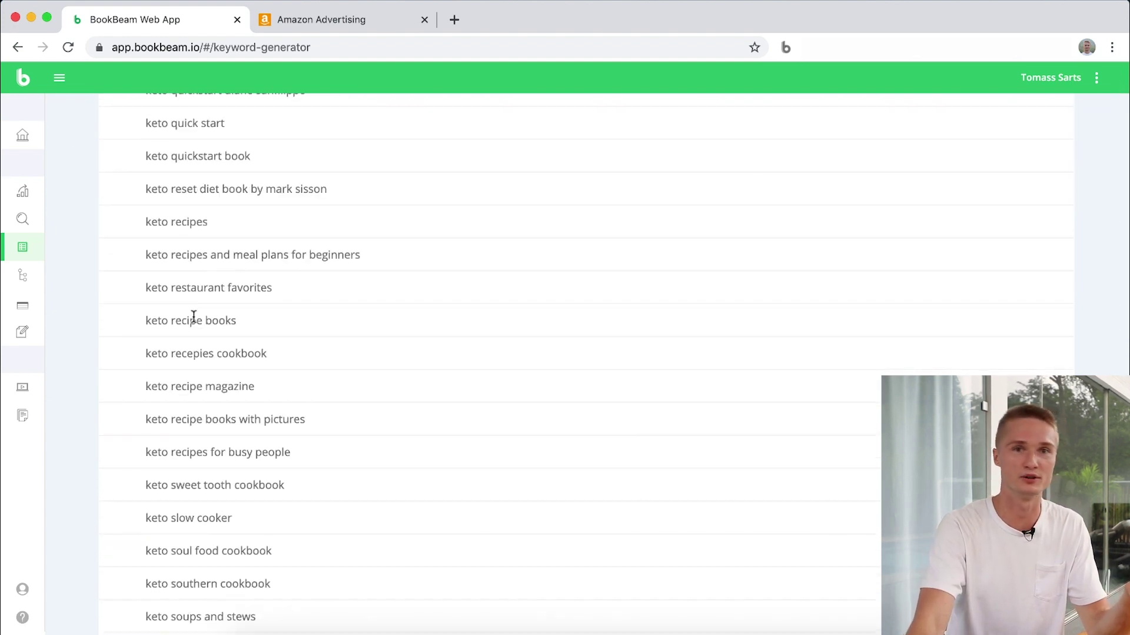
scroll(194, 318, "down", 20)
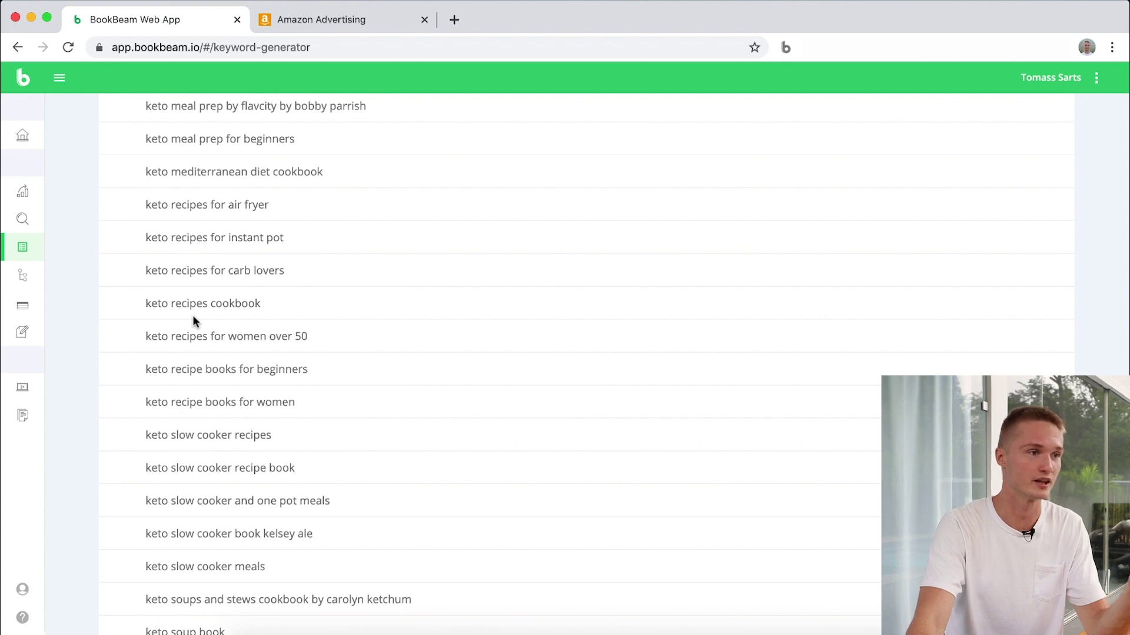
scroll(193, 318, "down", 3)
scroll(194, 317, "up", 20)
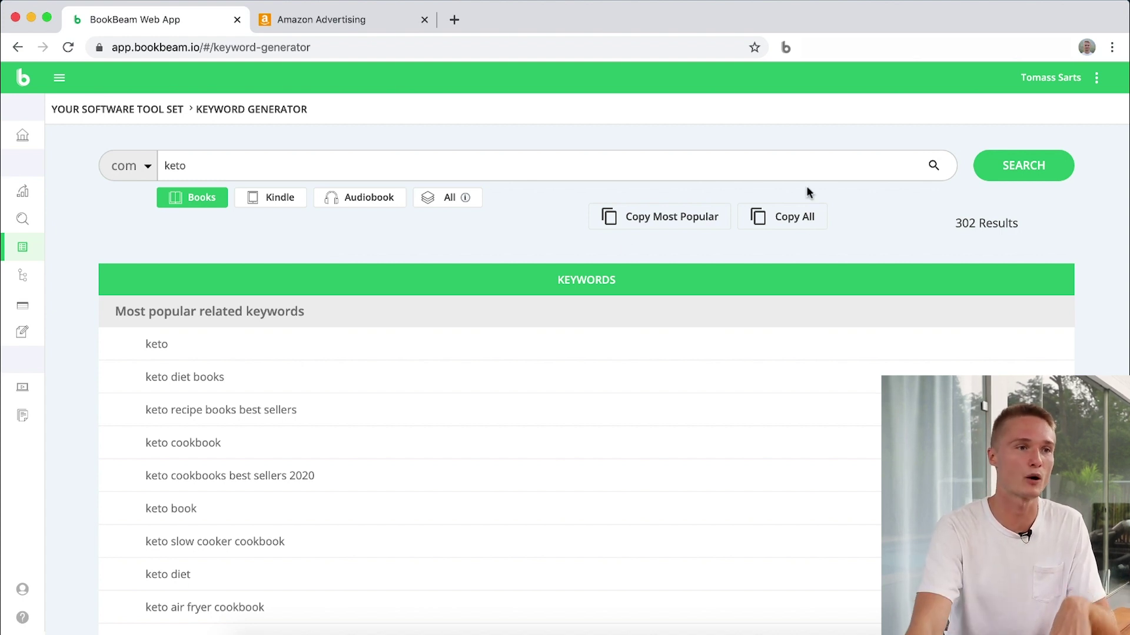
Highlight the most popular keto keywords at the top of the results list.
scroll(632, 189, "down", 1)
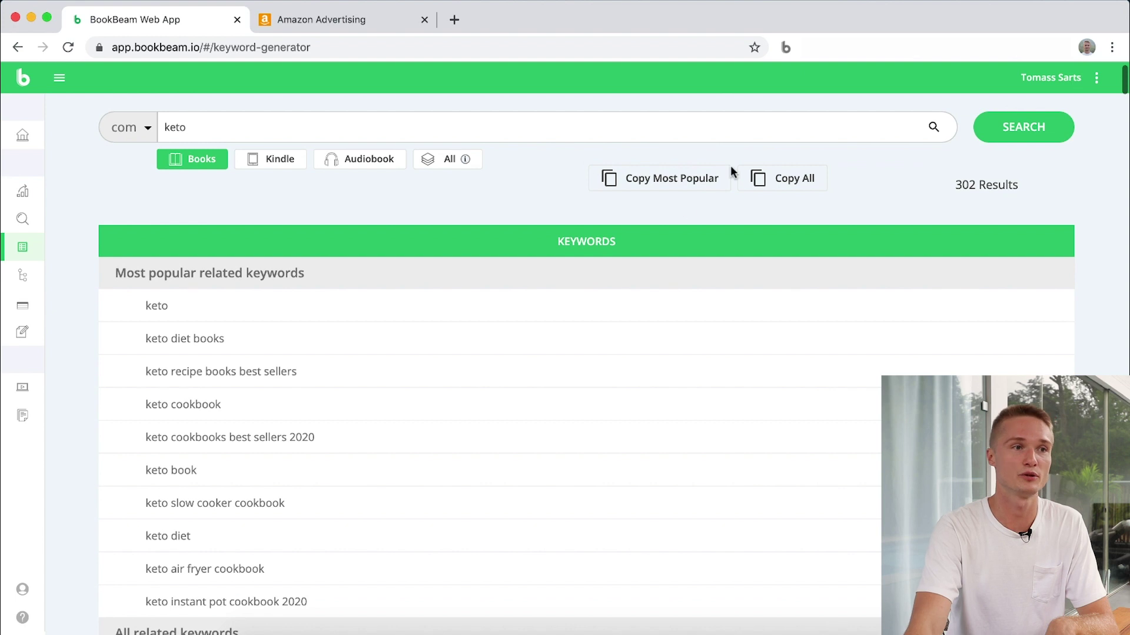
scroll(346, 355, "down", 1)
scroll(336, 573, "up", 1)
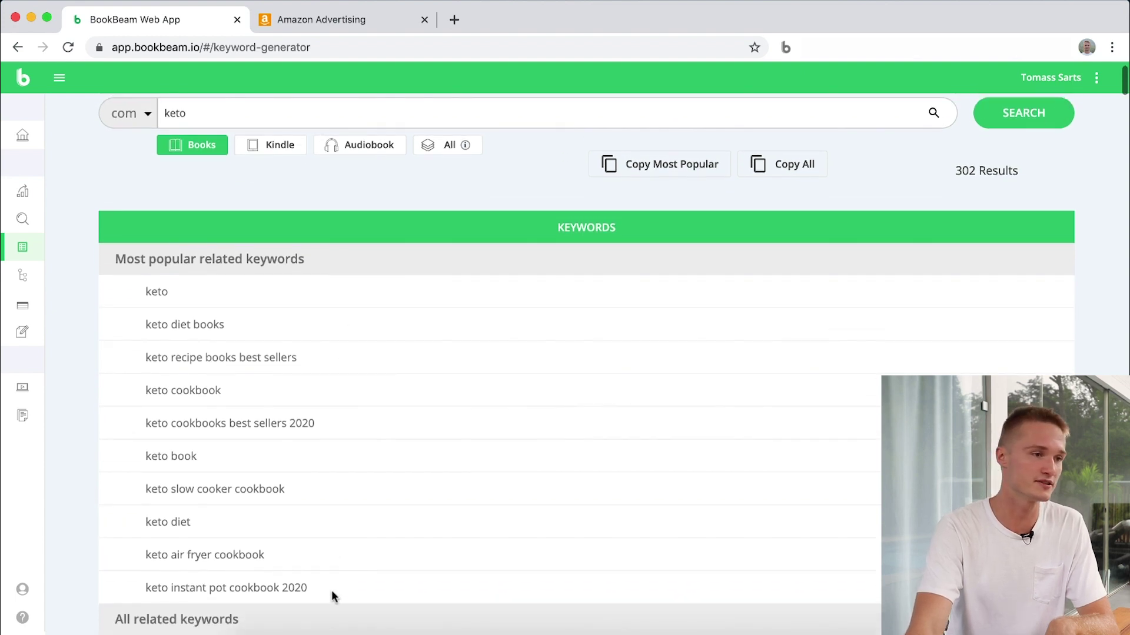
left_click_drag(331, 598, 130, 296)
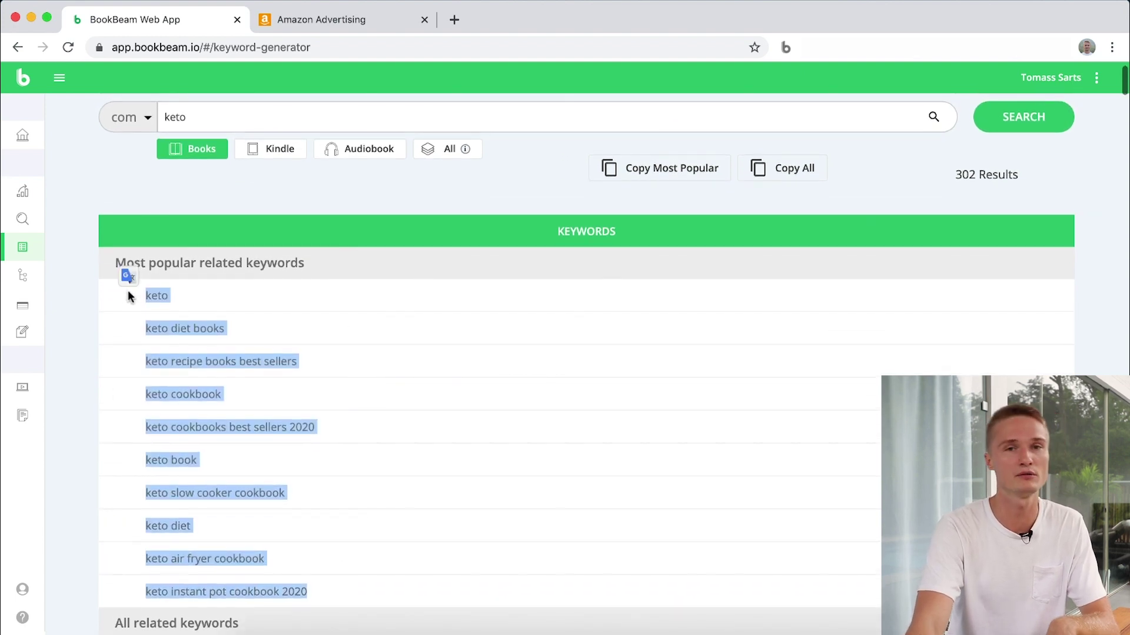
left_click(138, 212)
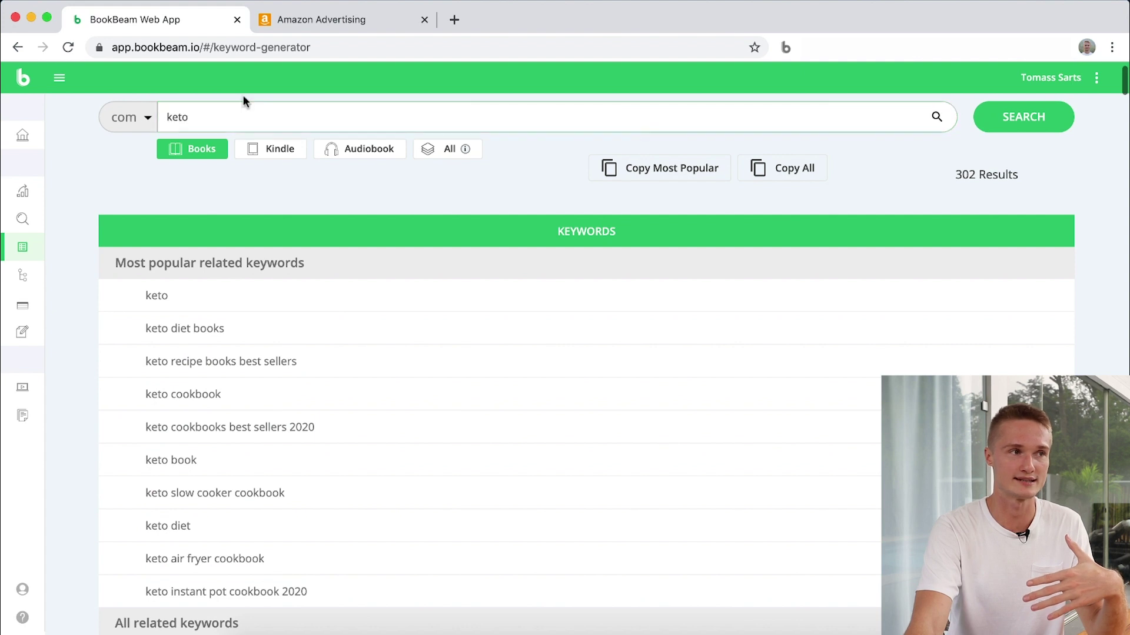
Copy all keto keywords and bring up the Amazon Advertising keyword targeting page.
scroll(155, 212, "down", 8)
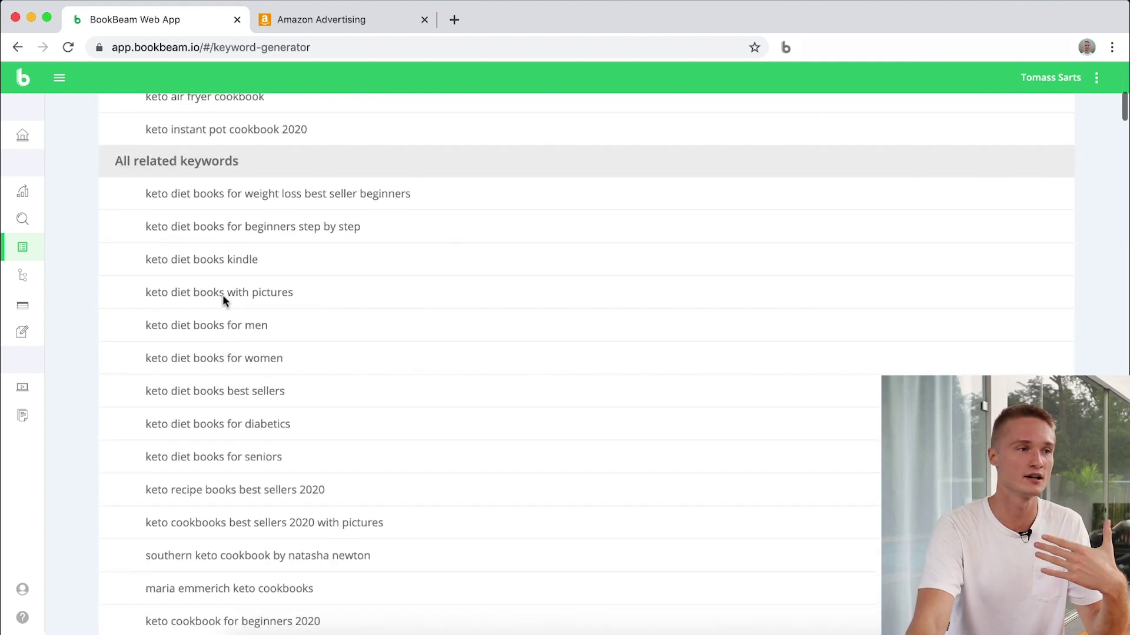
scroll(235, 317, "up", 8)
scroll(256, 336, "down", 15)
scroll(263, 339, "up", 15)
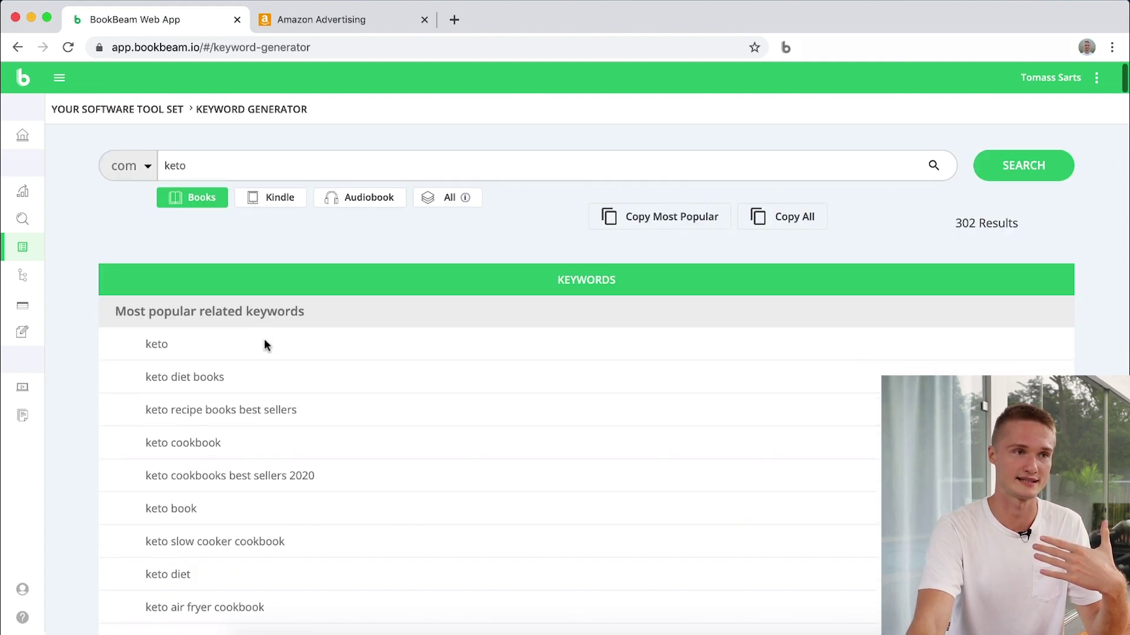
left_click(786, 218)
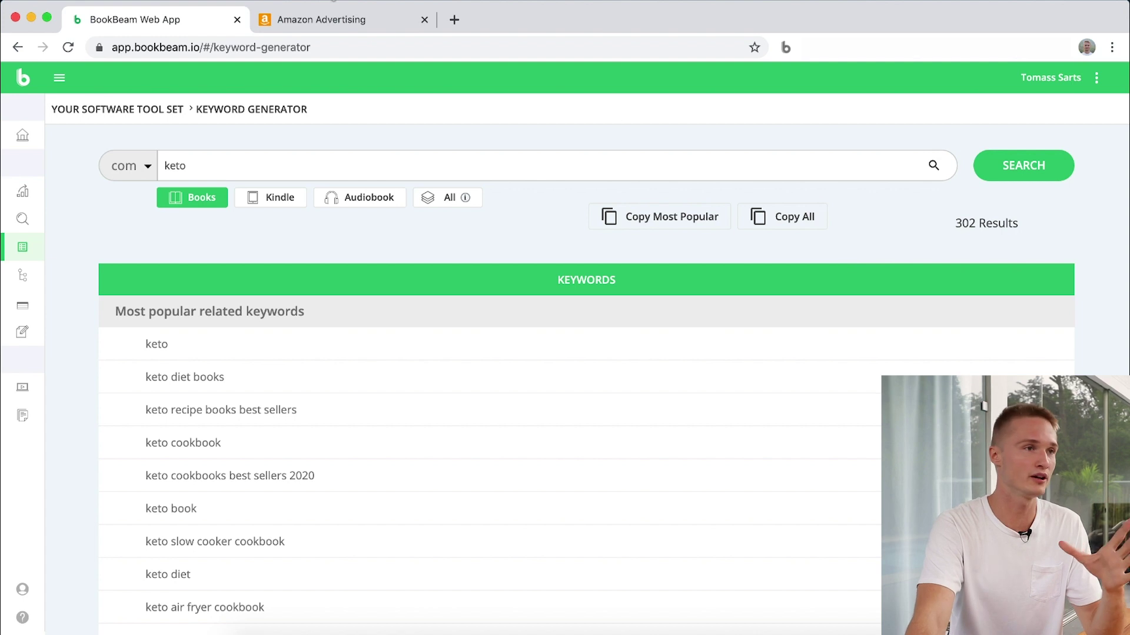
left_click(328, 20)
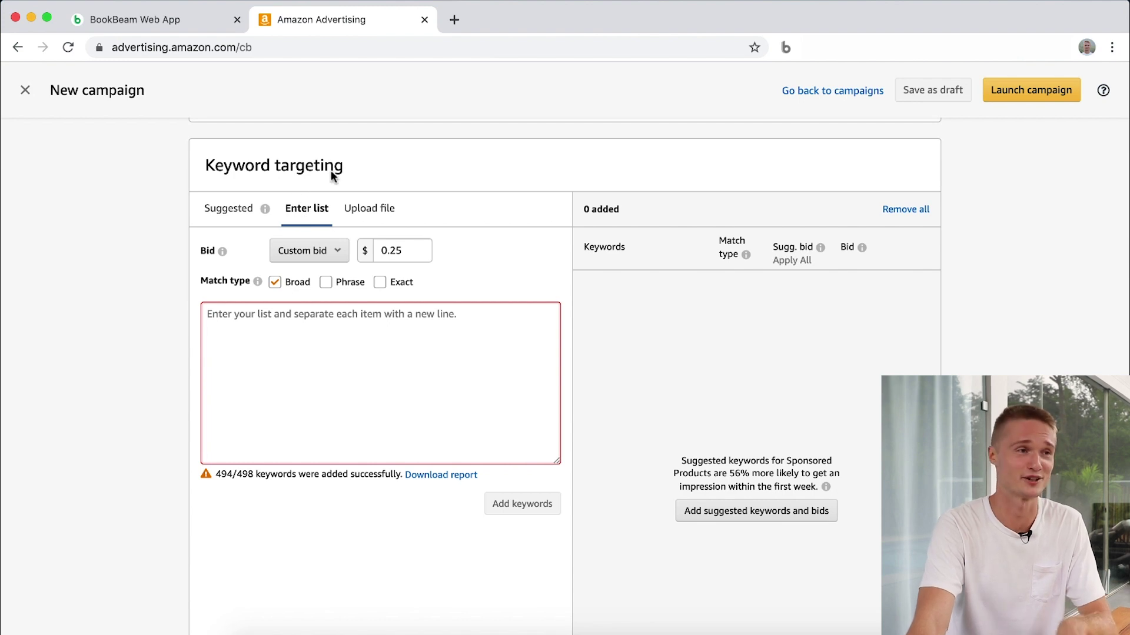
Paste the keto keyword list into the Keyword targeting Enter list box and add them.
left_click(309, 340)
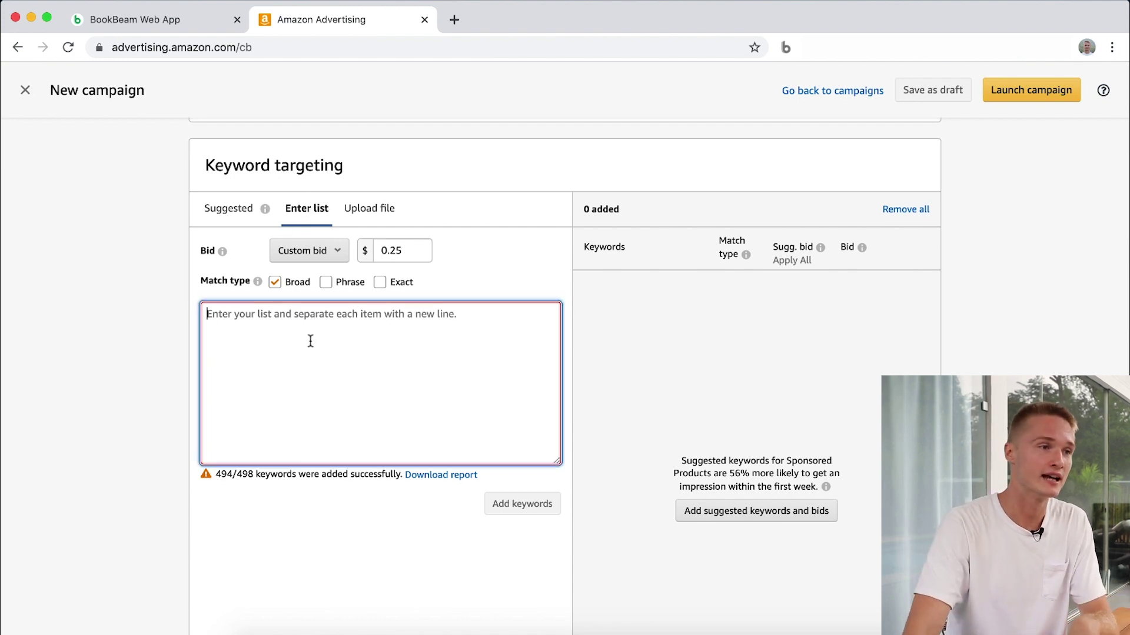
key("super+v")
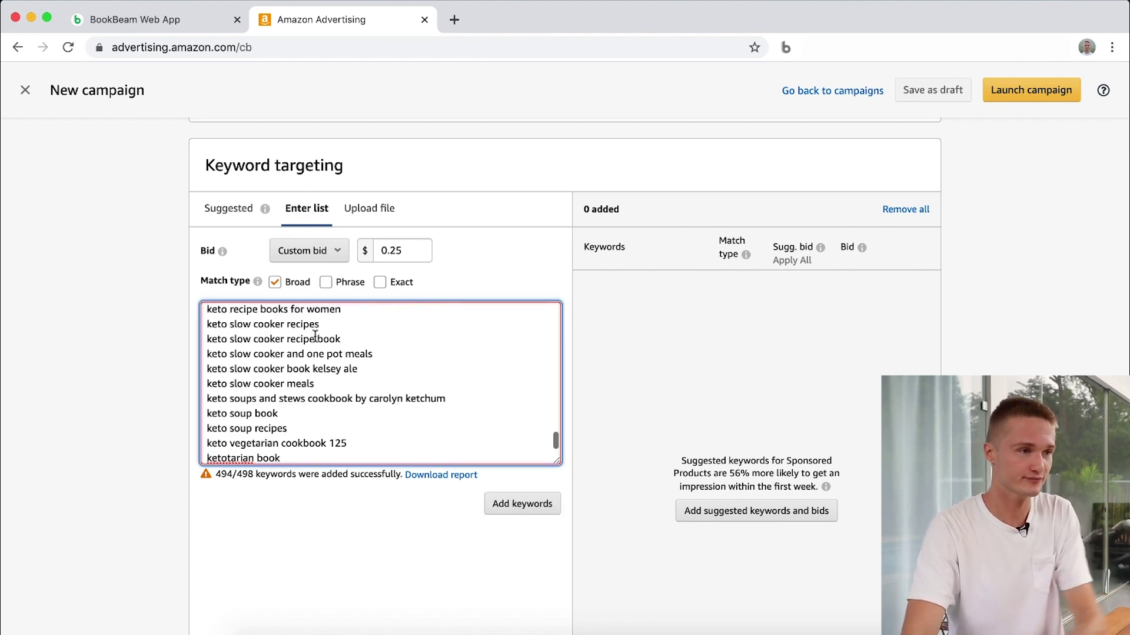
scroll(321, 347, "up", 15)
scroll(324, 348, "up", 10)
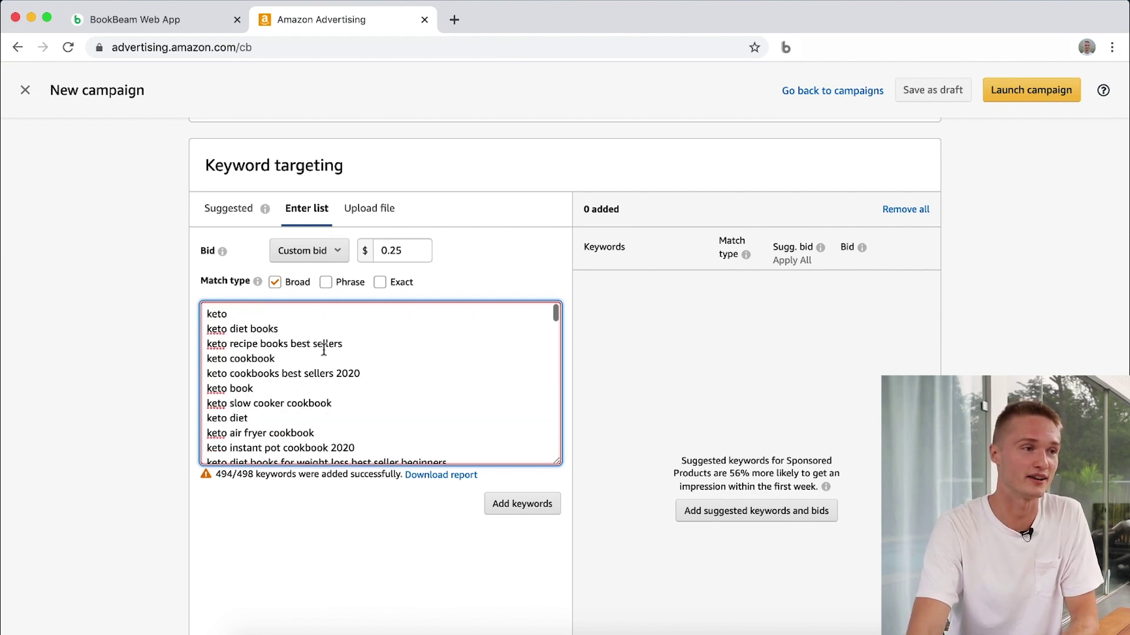
left_click(171, 19)
left_click(353, 19)
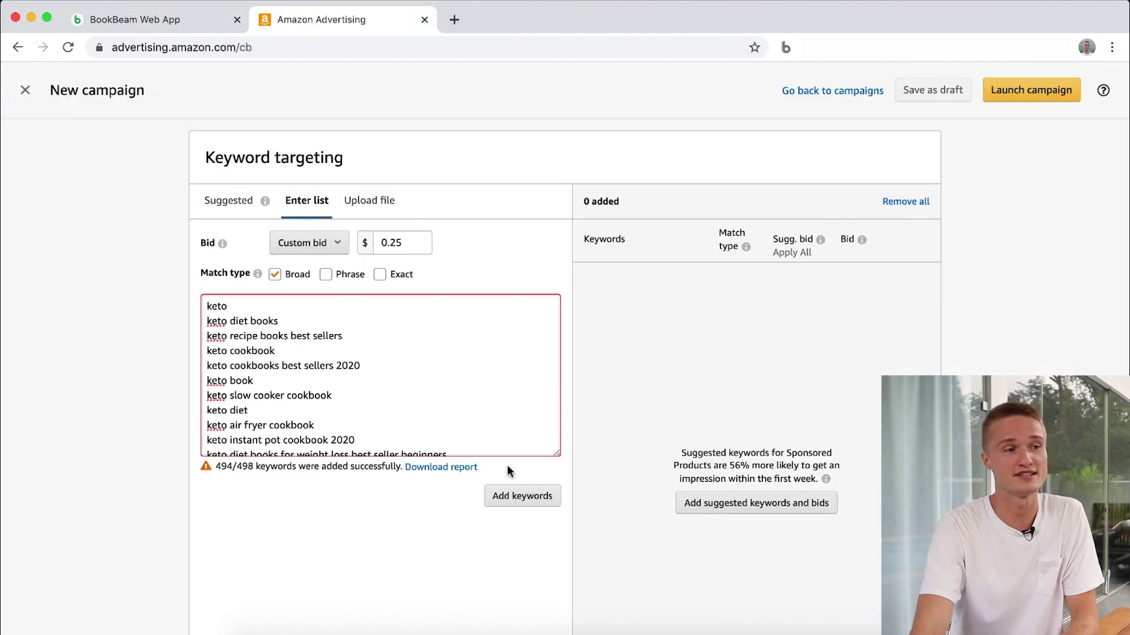
left_click(512, 494)
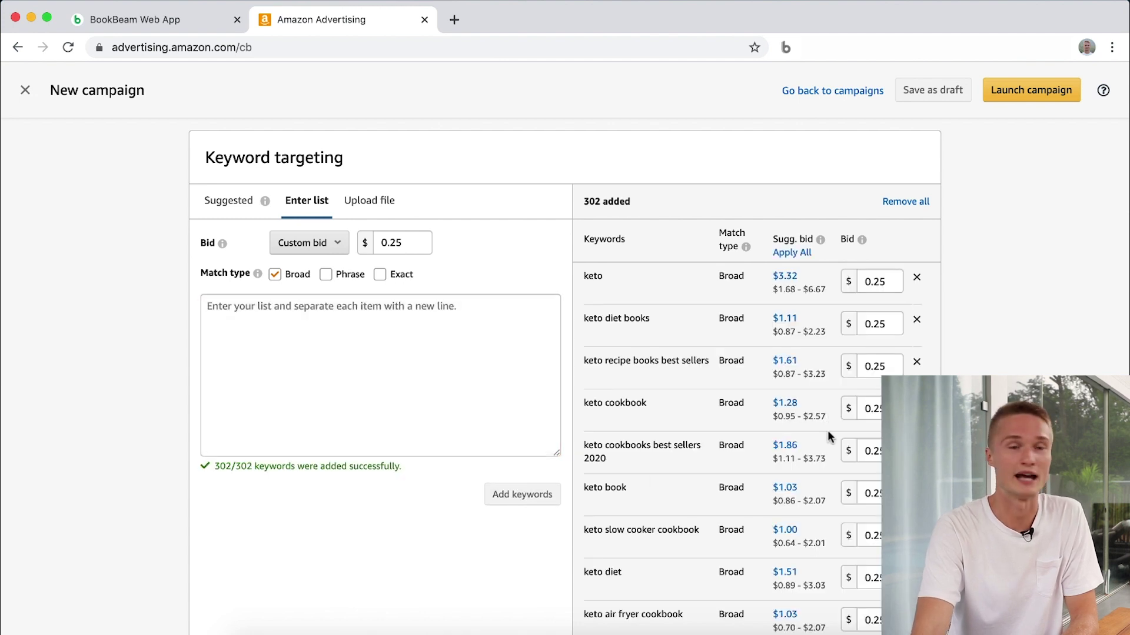
Review the 302 keto keywords added as broad-match targets at a $0.25 bid.
scroll(826, 430, "down", 1)
scroll(786, 427, "down", 1)
scroll(785, 426, "up", 1)
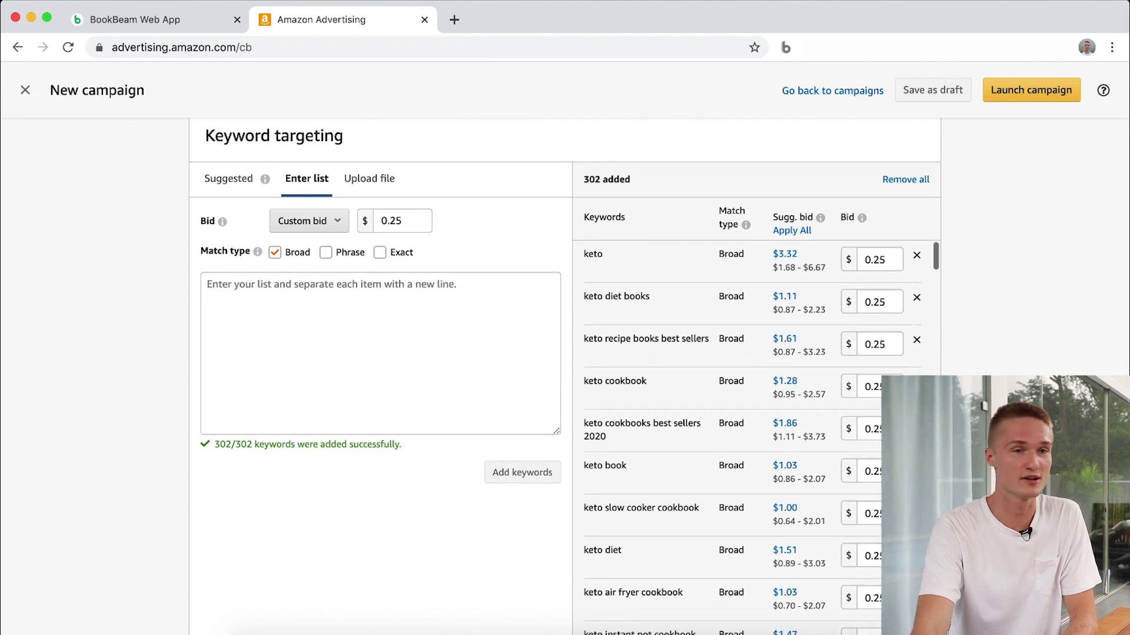
scroll(824, 450, "down", 5)
scroll(803, 454, "down", 10)
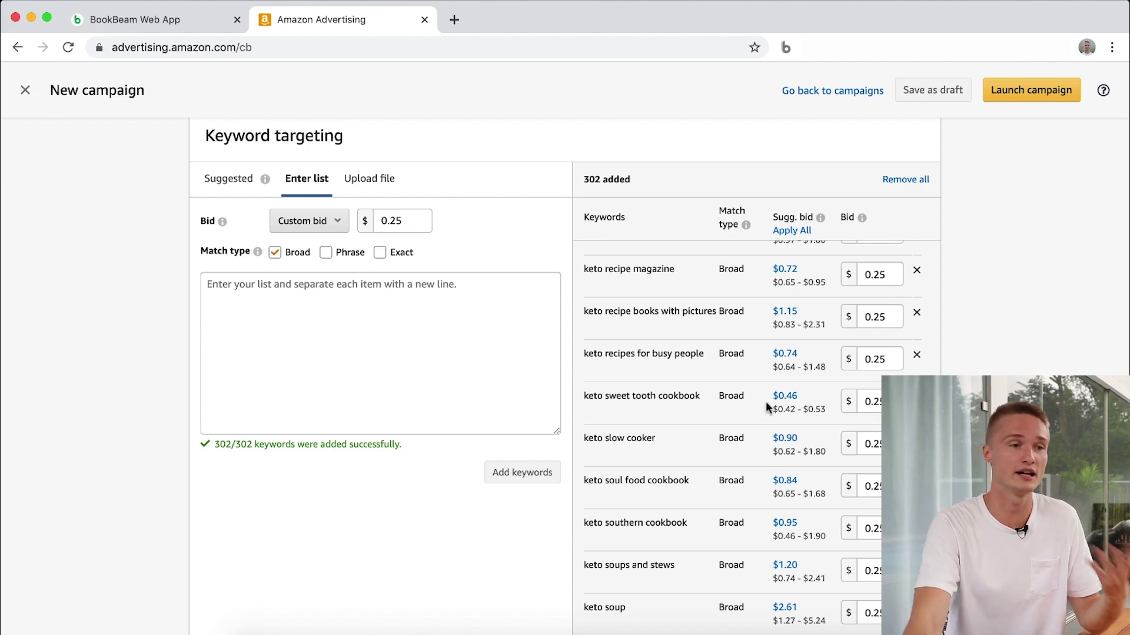
scroll(765, 406, "down", 3)
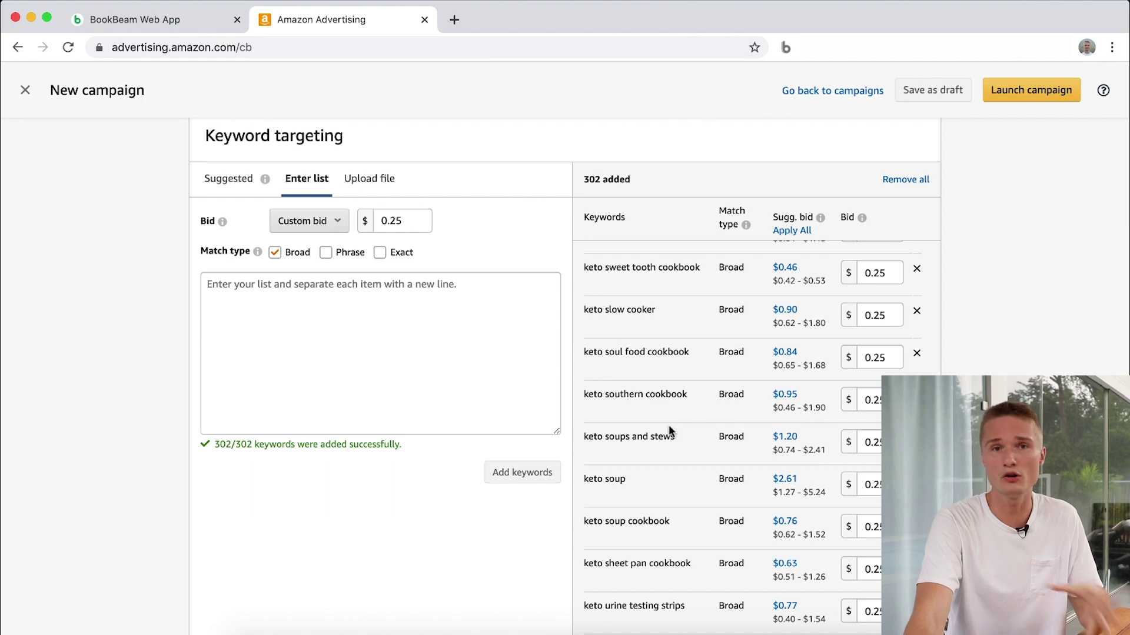
Return to BookBeam's Keyword Generator and select the keto search term for replacement.
scroll(671, 433, "down", 10)
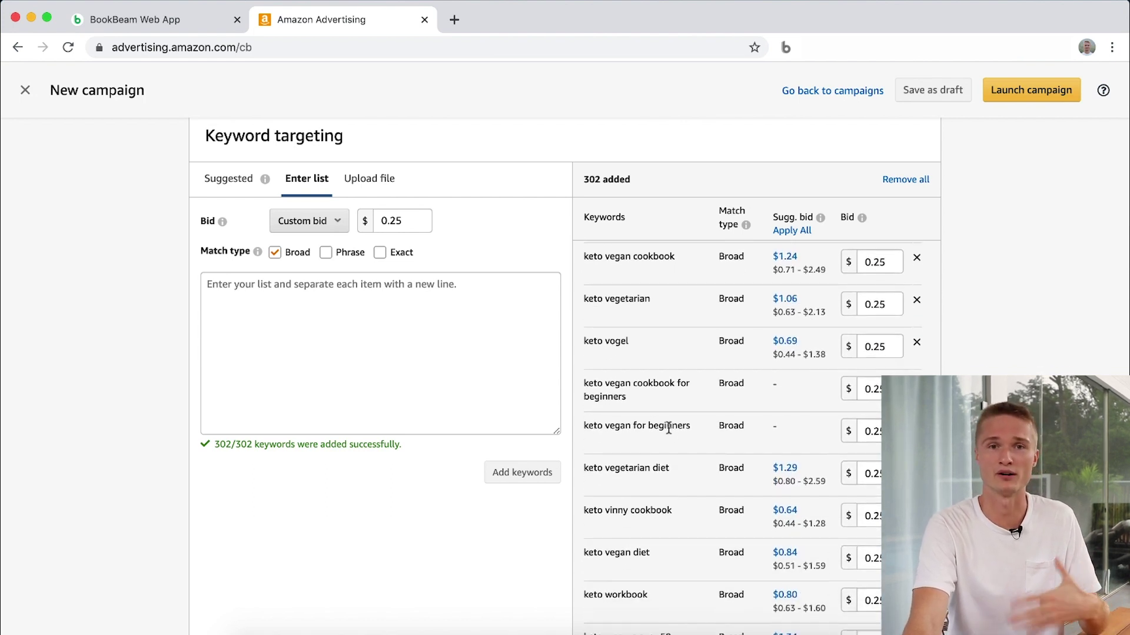
scroll(669, 427, "down", 2)
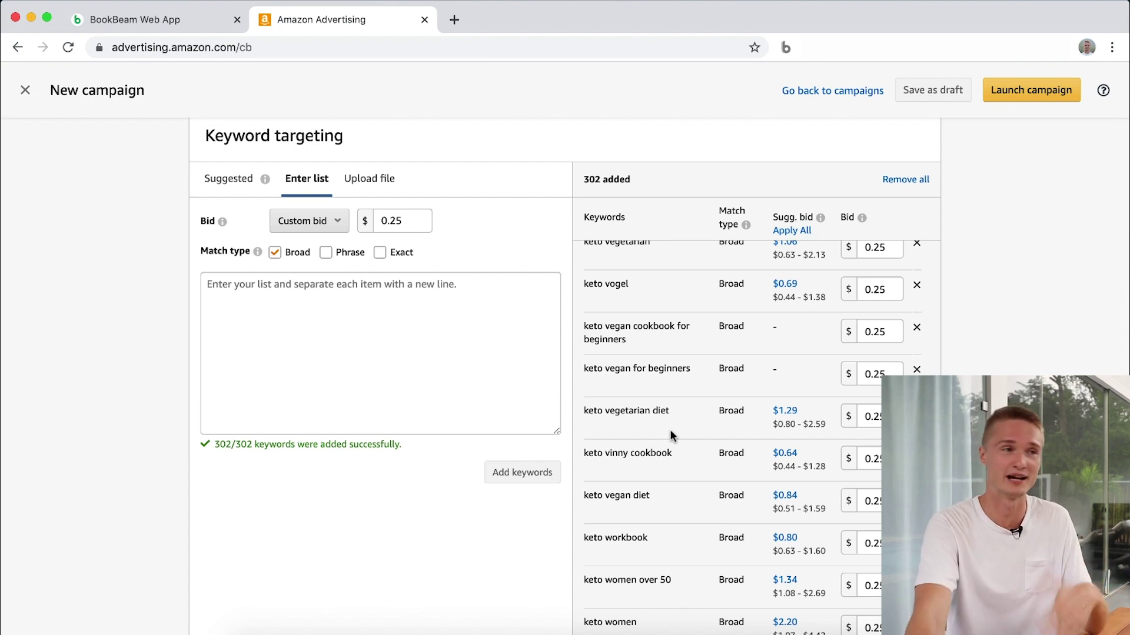
left_click(197, 20)
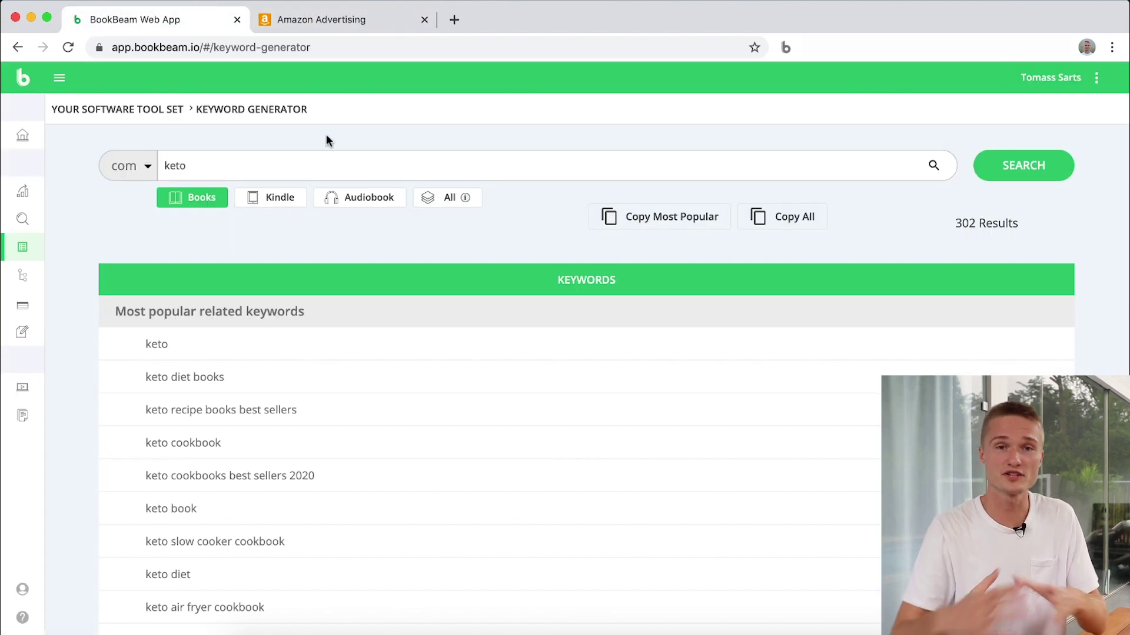
left_click_drag(270, 166, 147, 171)
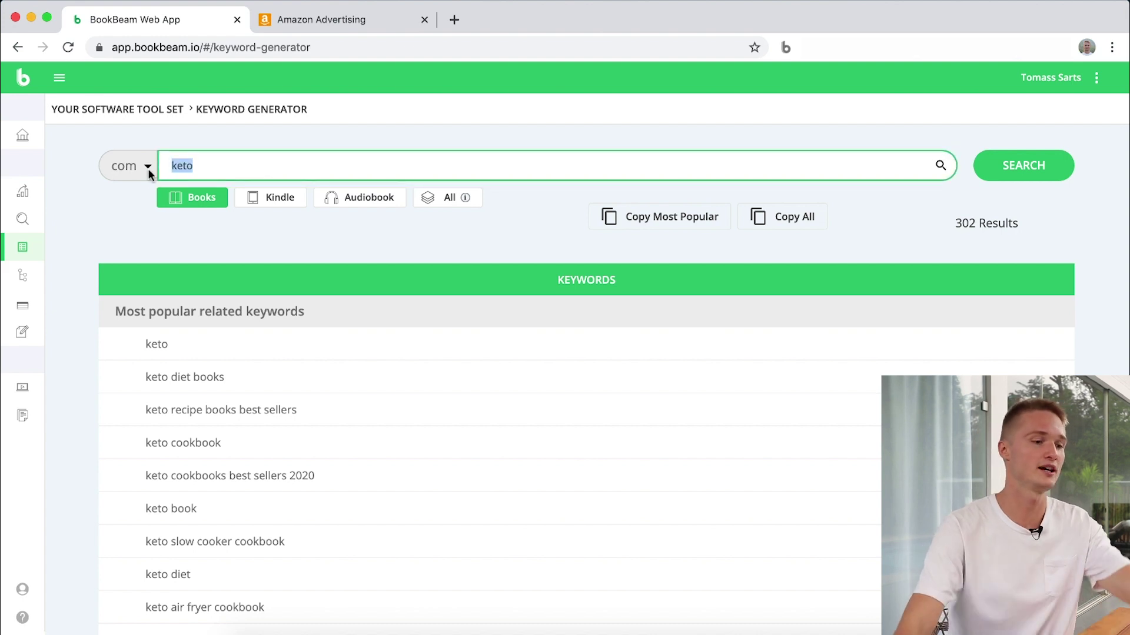
Search for 'christmas' and review the 498 Books results, led by 'christmas books for children'.
type("chris")
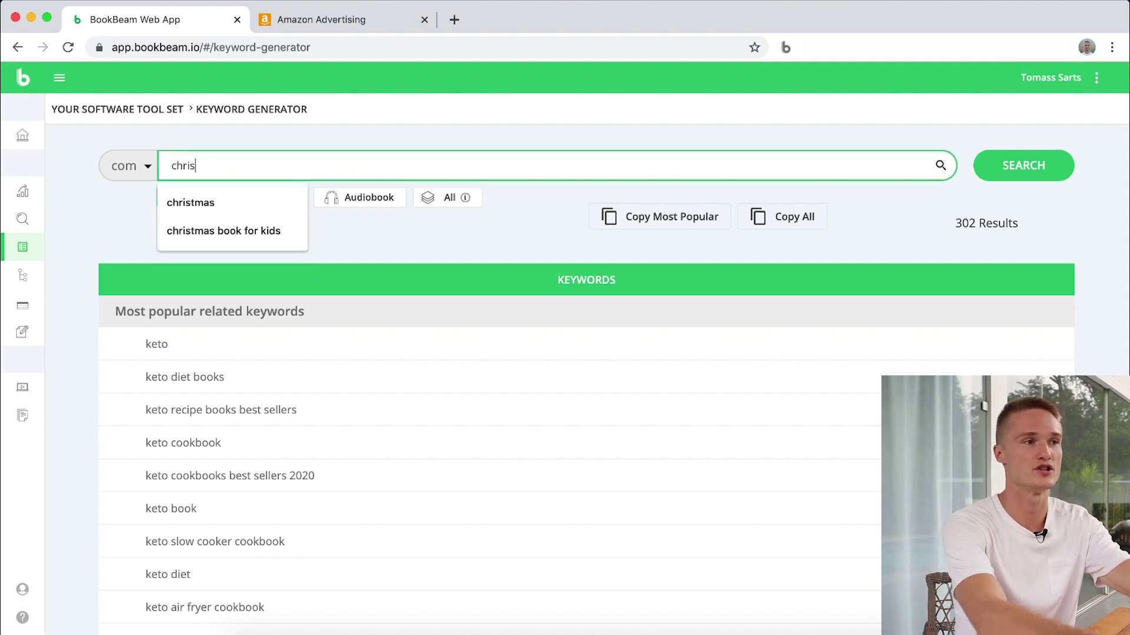
type("tmas")
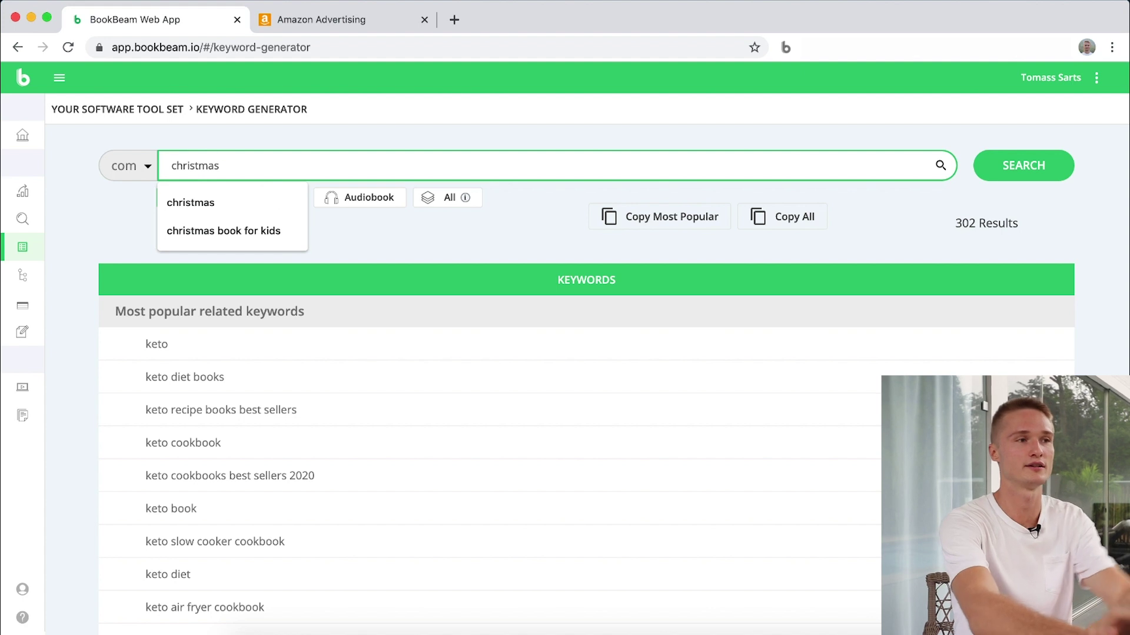
key("Return")
left_click(95, 137)
scroll(109, 277, "down", 10)
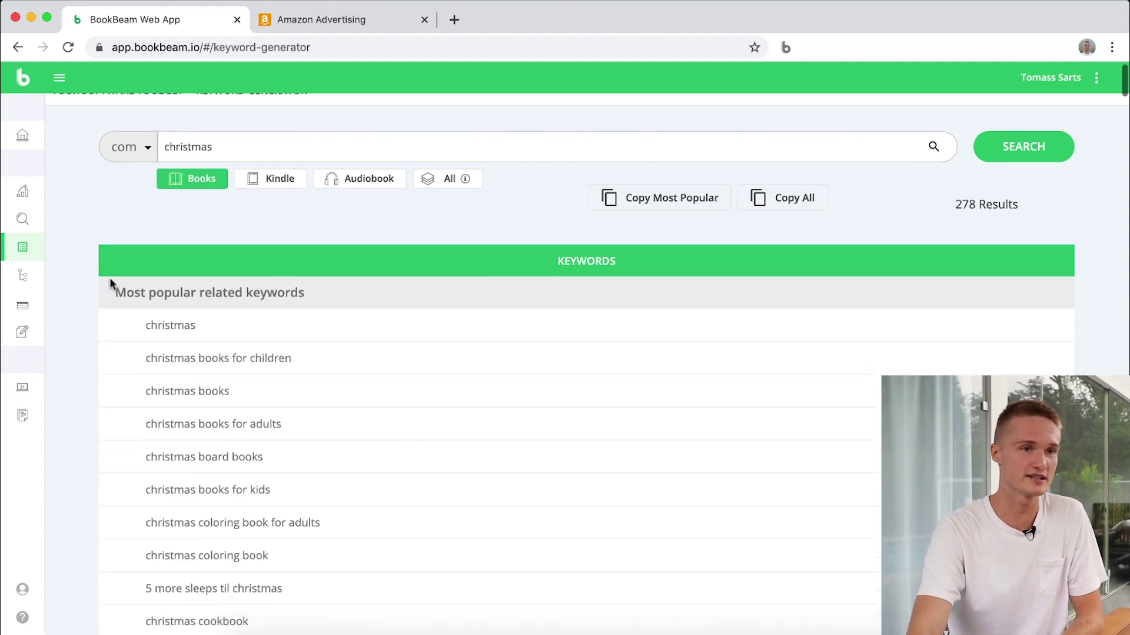
scroll(206, 270, "down", 20)
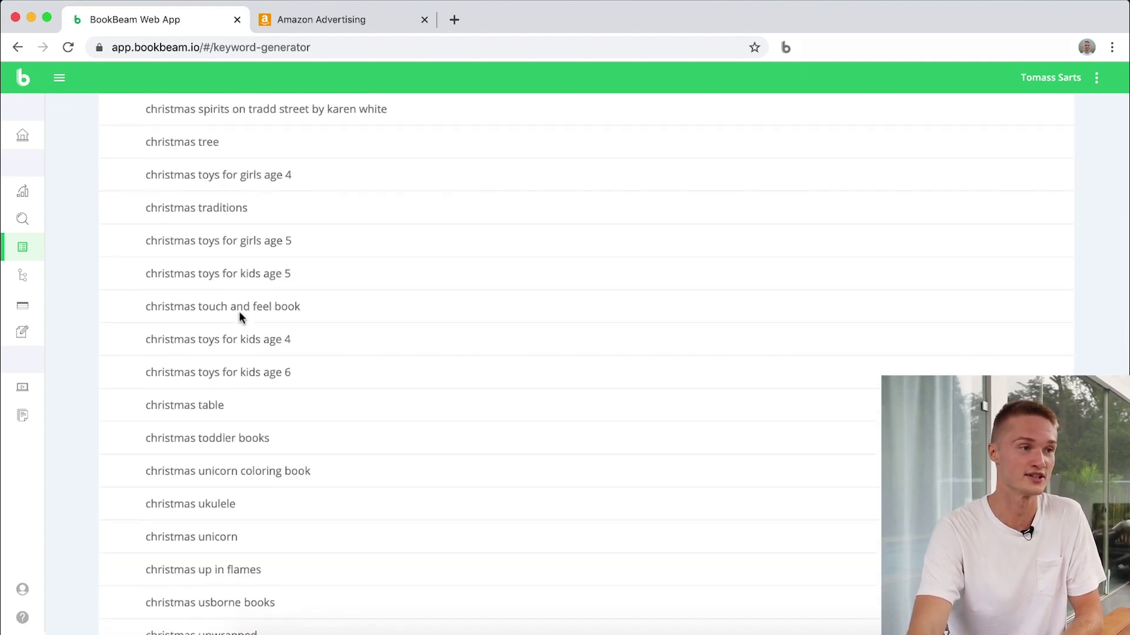
scroll(233, 319, "down", 20)
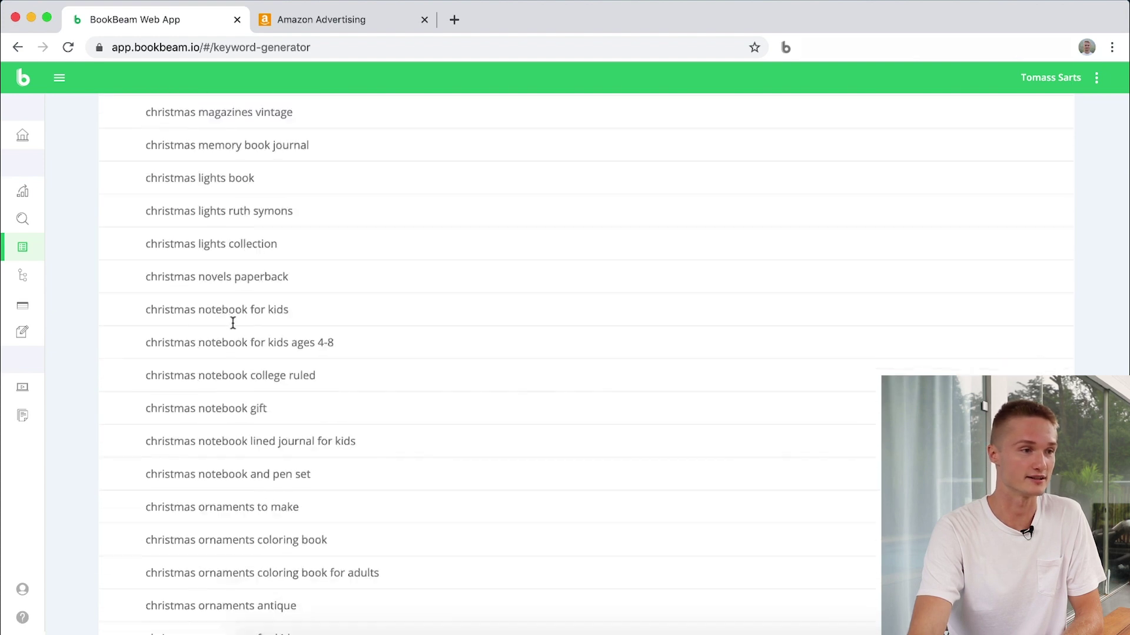
scroll(233, 323, "up", 20)
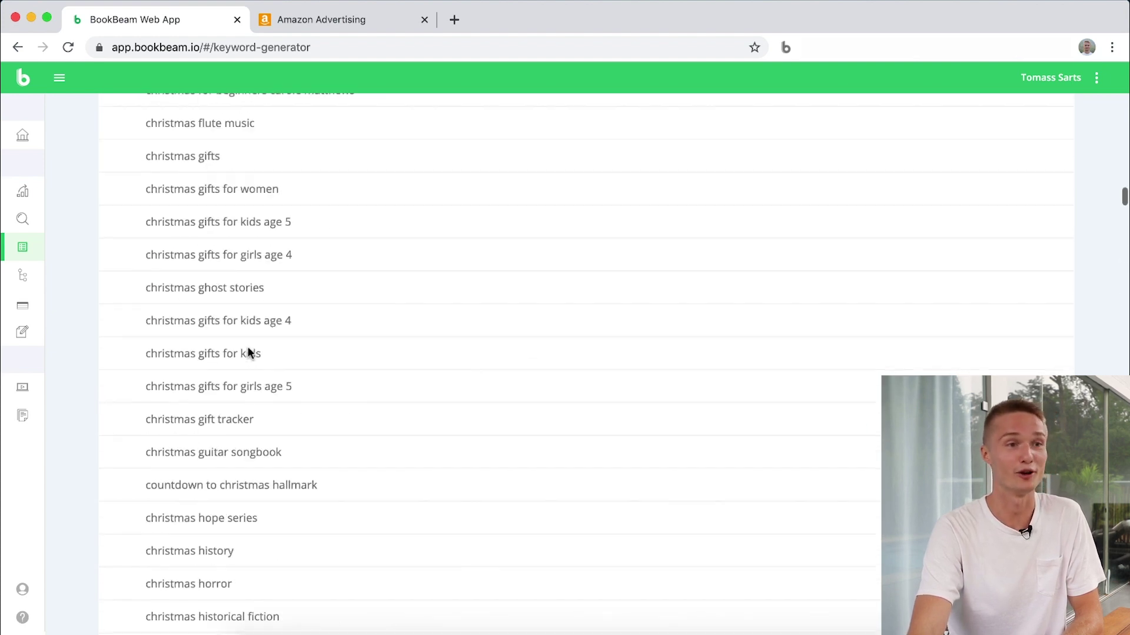
scroll(251, 351, "up", 10)
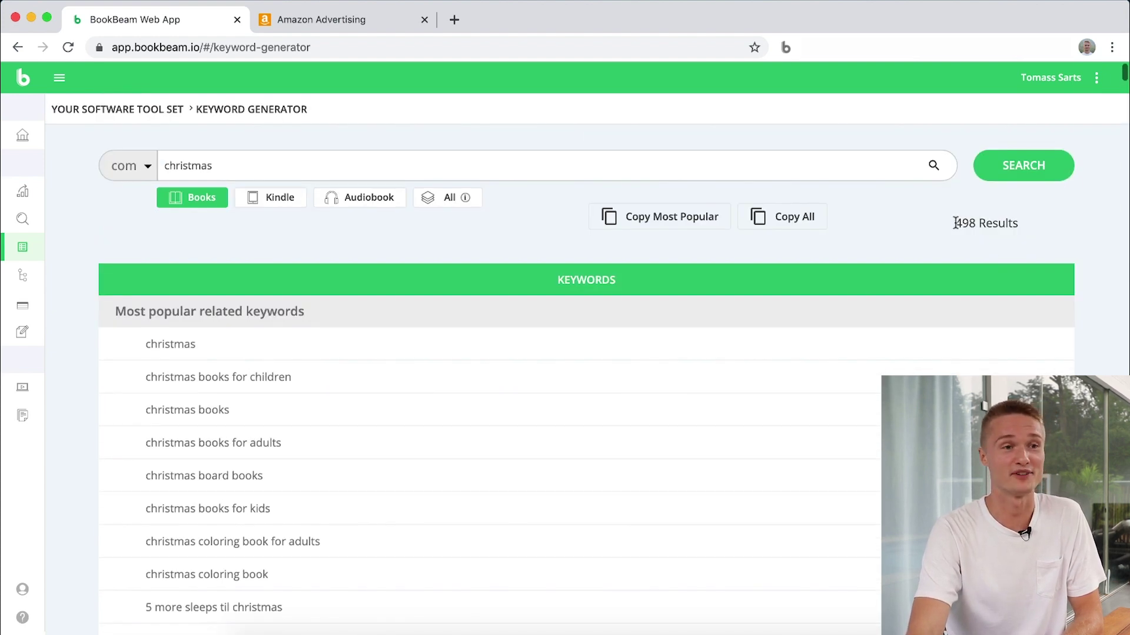
left_click_drag(953, 223, 1068, 228)
left_click(1069, 224)
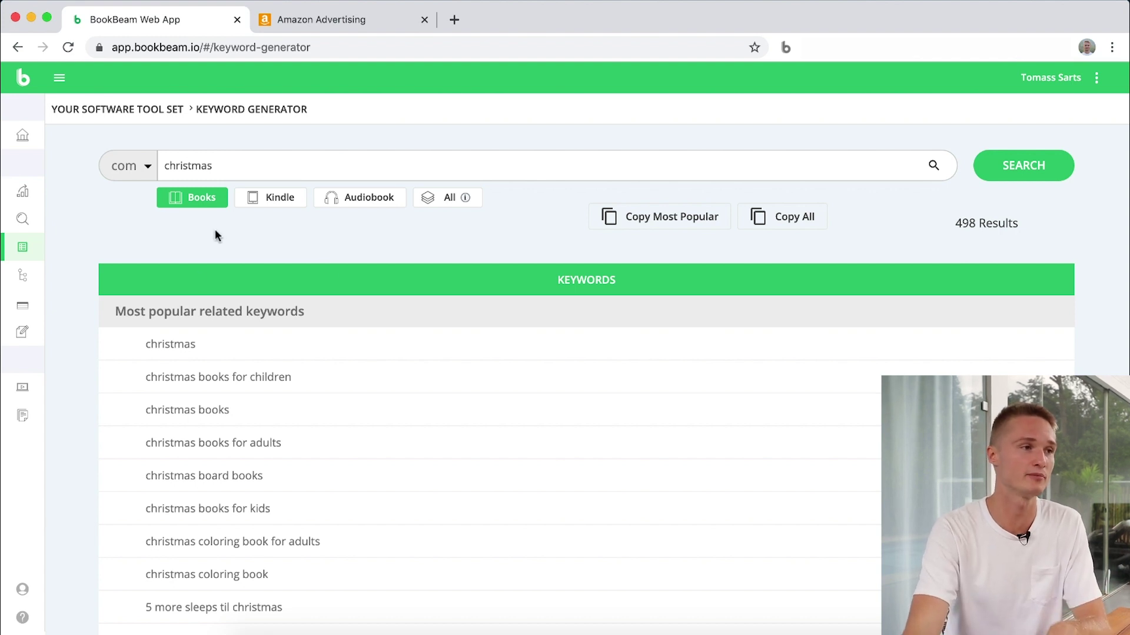
left_click(269, 202)
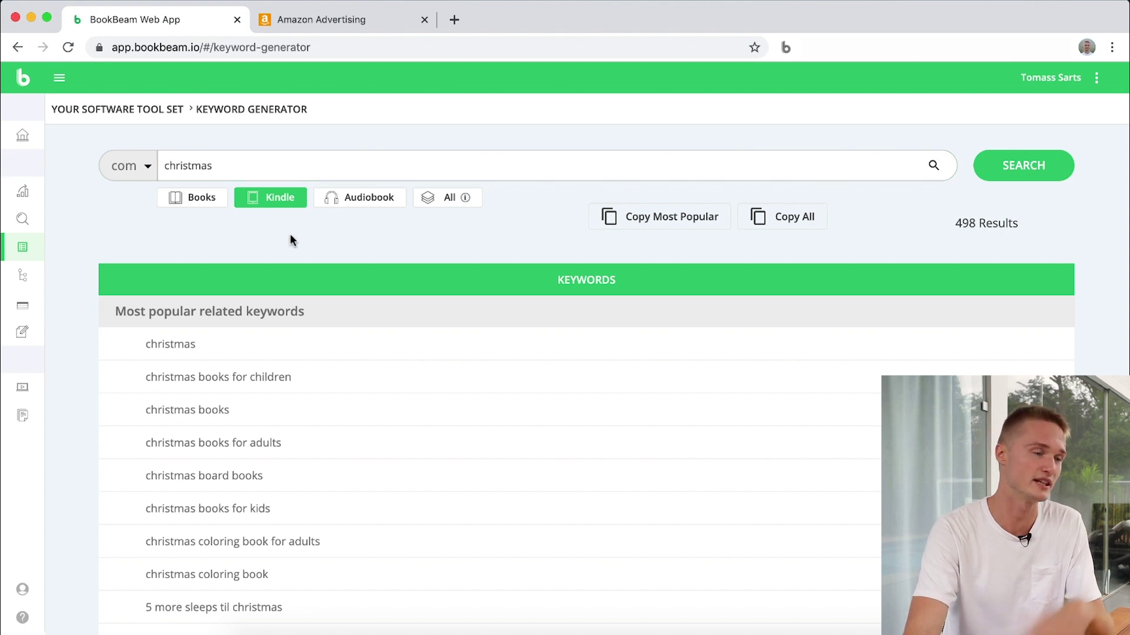
Switch the christmas keywords to Books, then rerun the search for the Kindle format.
left_click(192, 199)
scroll(189, 273, "down", 10)
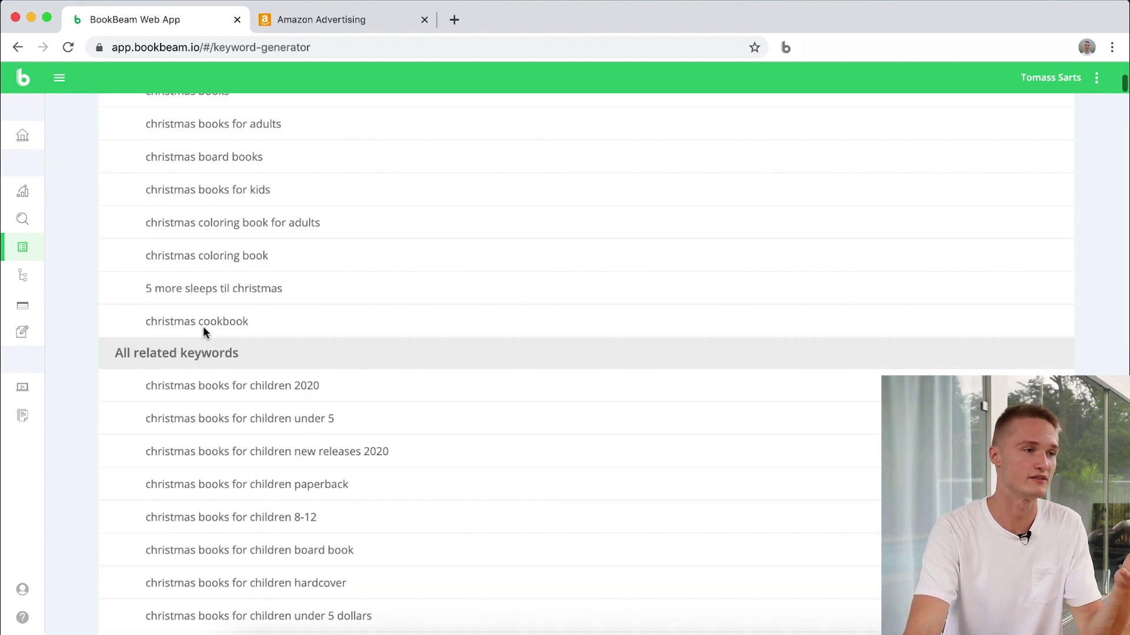
scroll(213, 454, "up", 10)
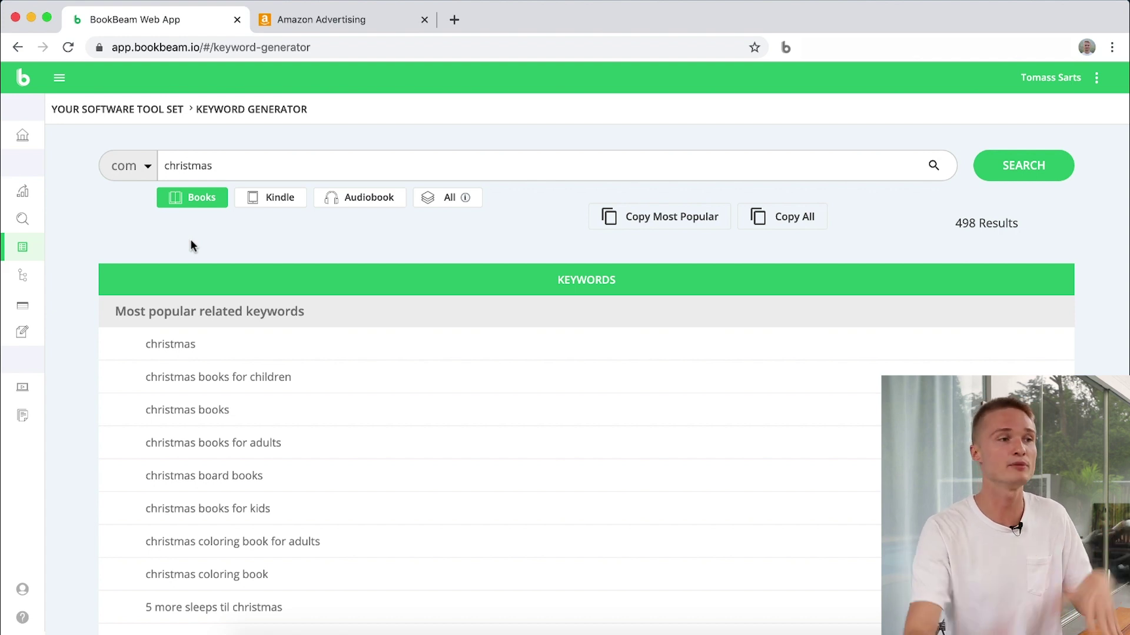
left_click(270, 200)
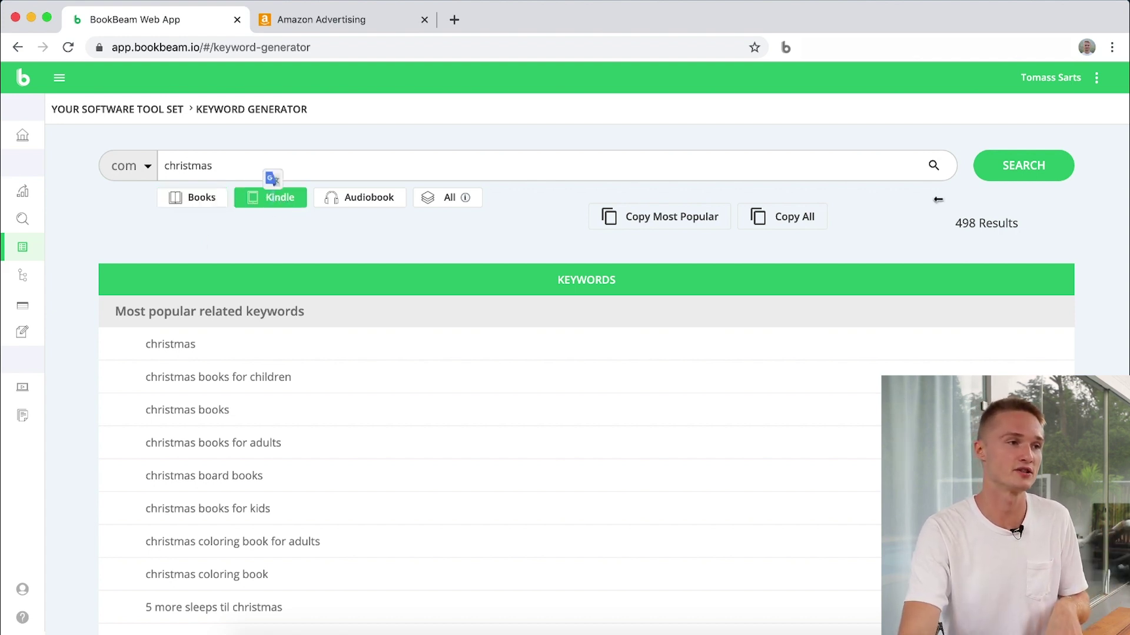
left_click(1041, 178)
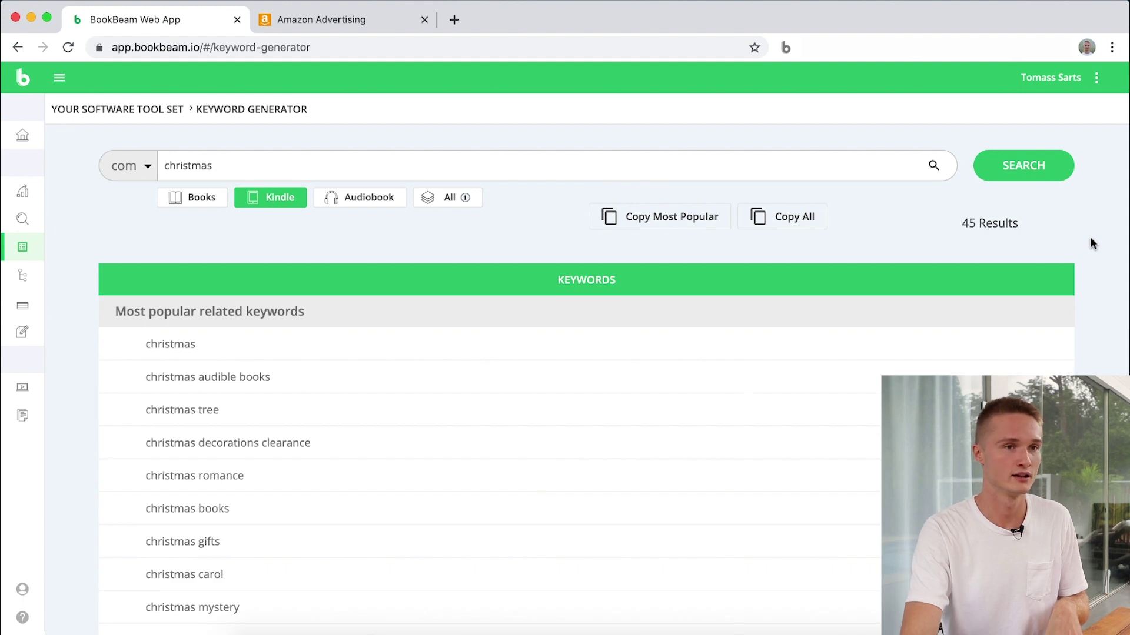
scroll(1093, 238, "down", 10)
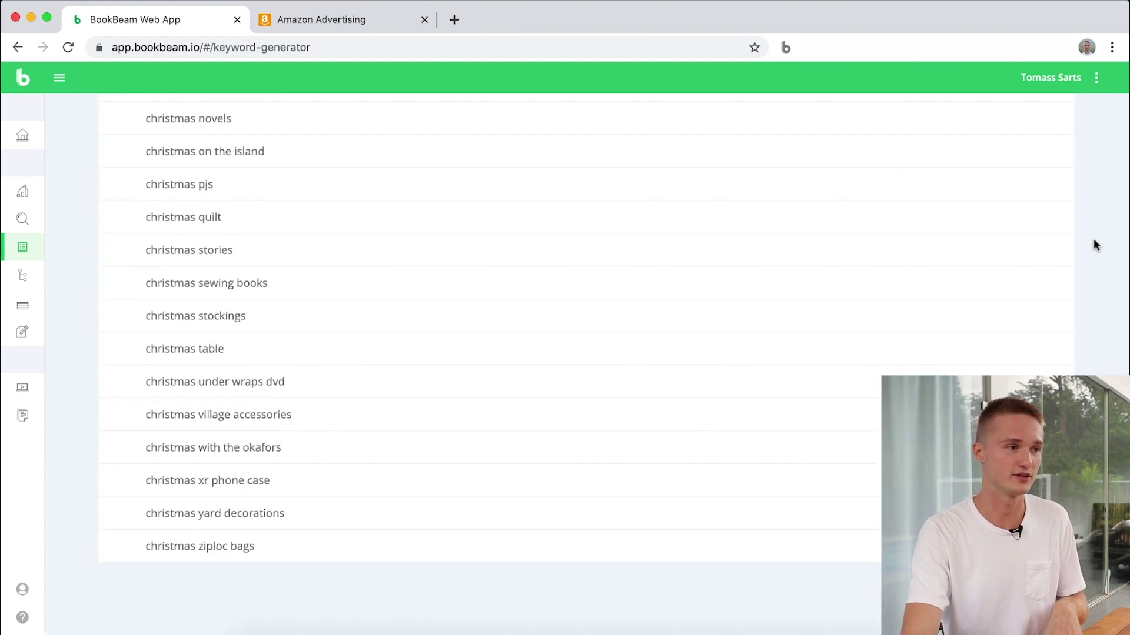
scroll(1071, 242, "up", 9)
scroll(1070, 249, "up", 1)
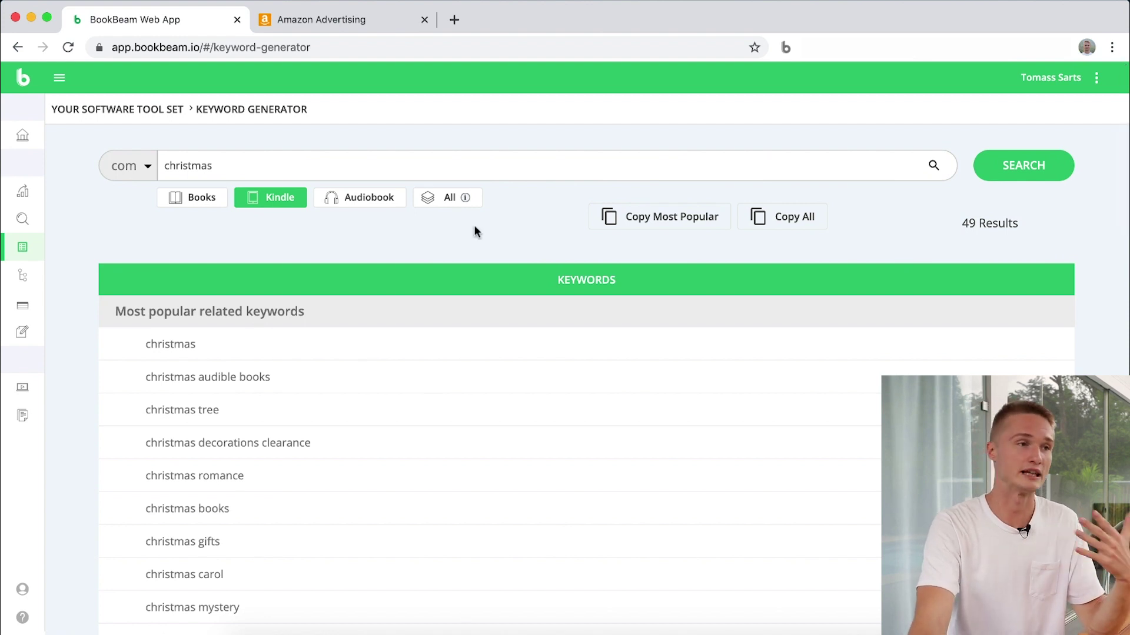
Compare Audiobook and Books christmas keywords, ending on Books, and select the search text.
left_click(382, 214)
left_click(1004, 171)
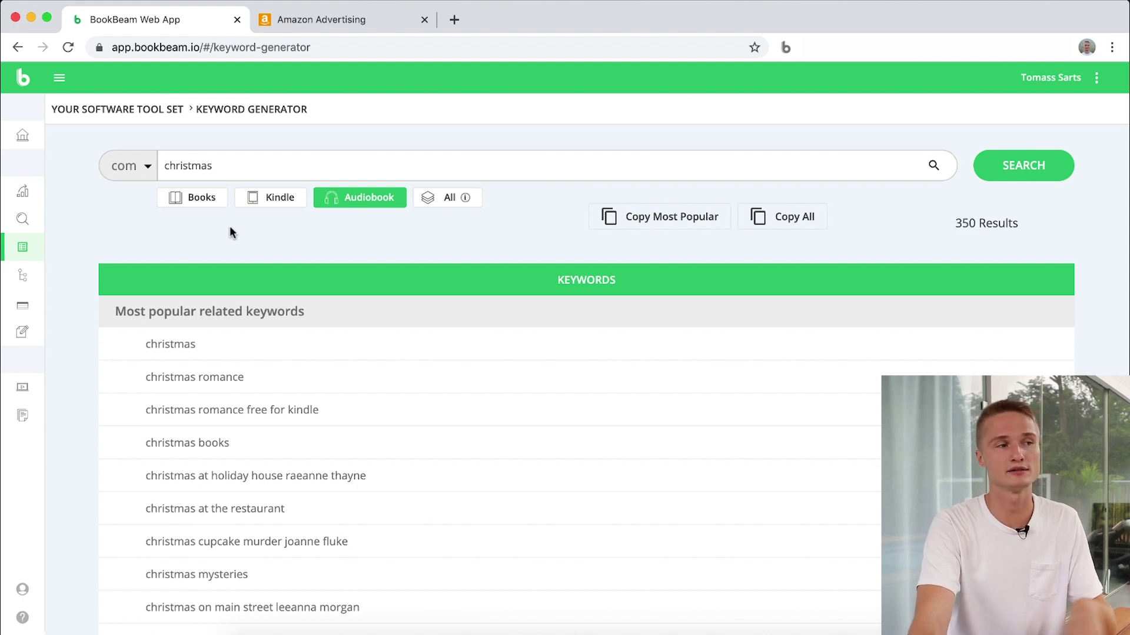
left_click(207, 203)
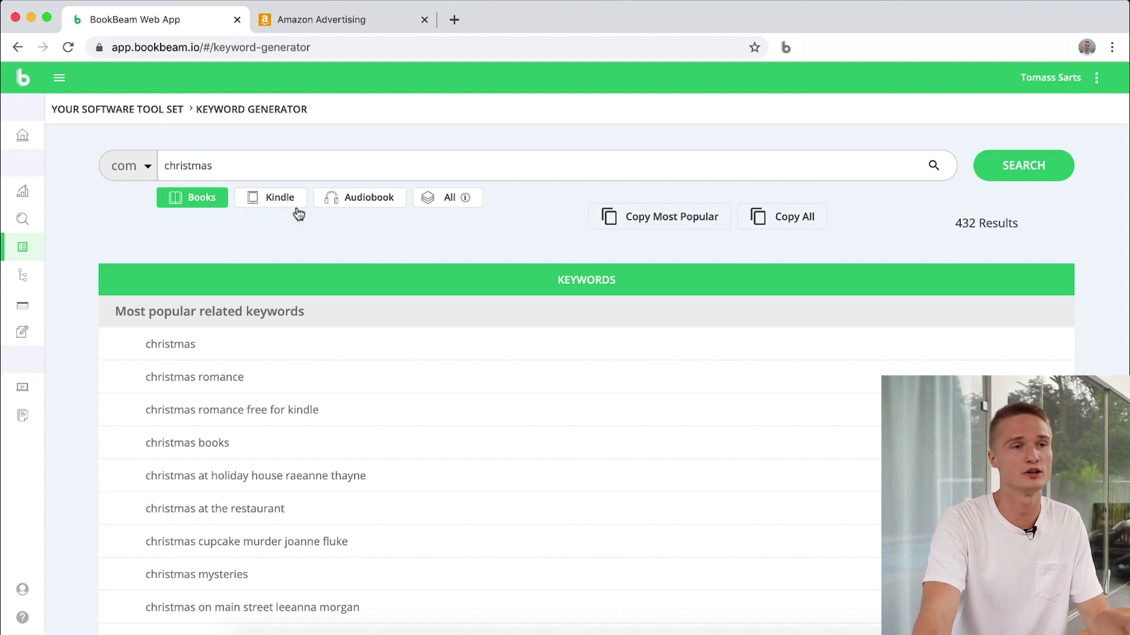
left_click(344, 199)
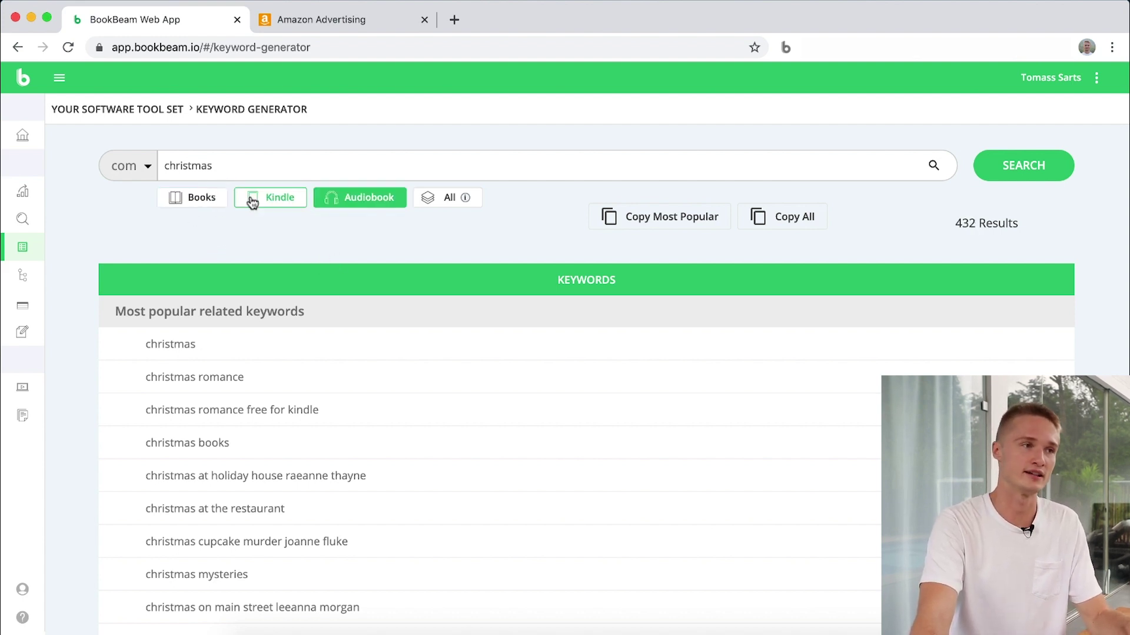
left_click(223, 199)
left_click(233, 177)
key("super+a")
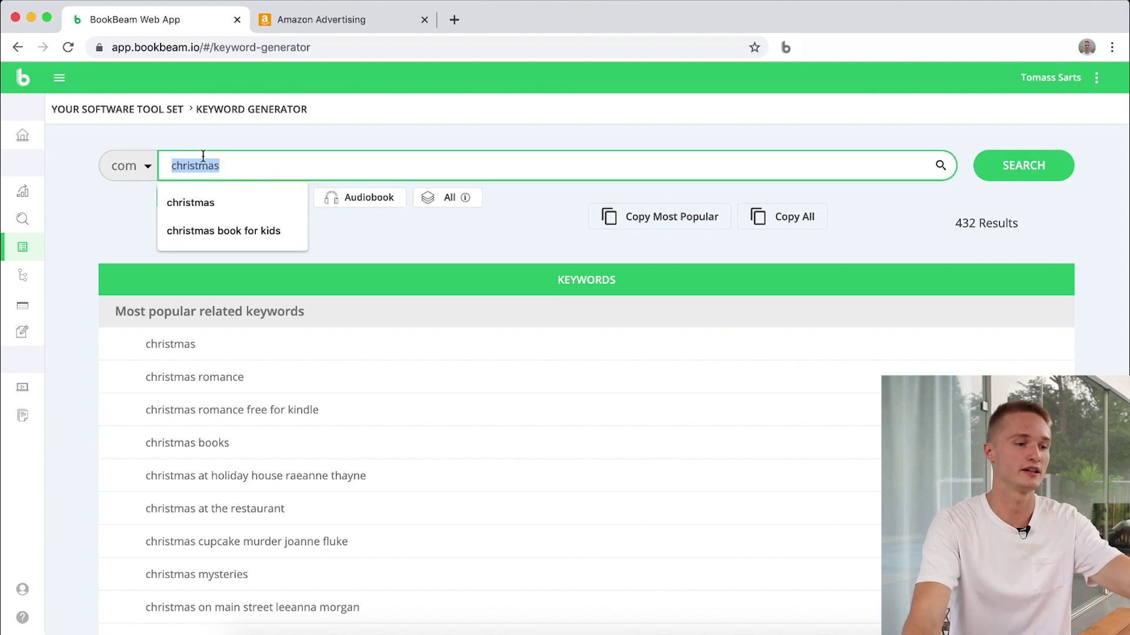
Search 'coloring book' for 296 print-book results, then set the format filter to All.
type("coloring book")
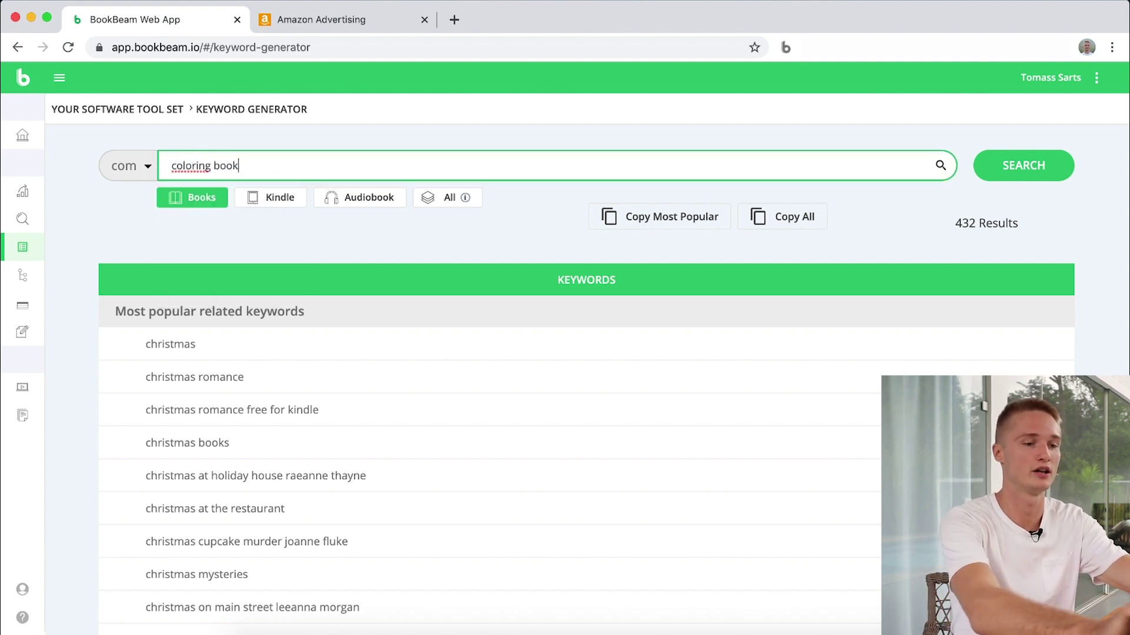
key("Return")
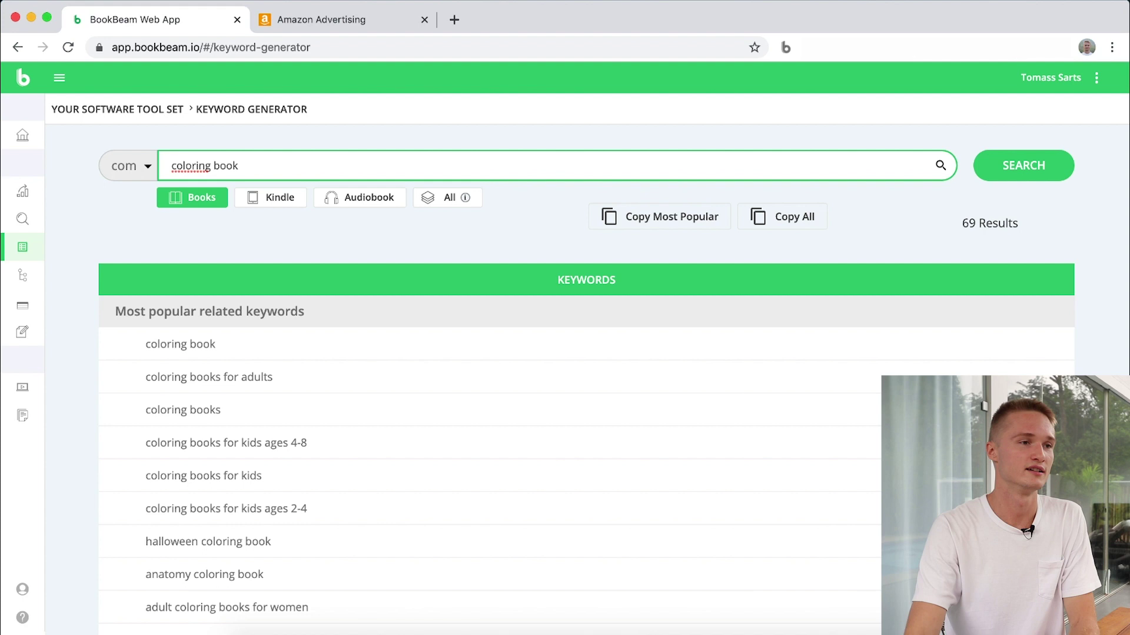
left_click(223, 224)
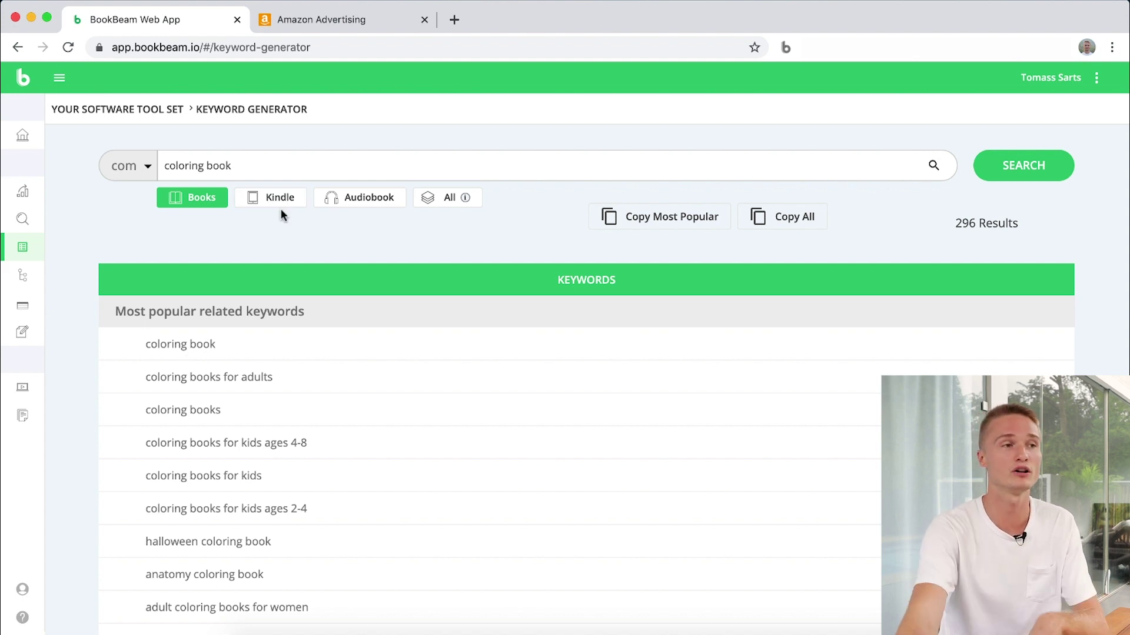
left_click(443, 203)
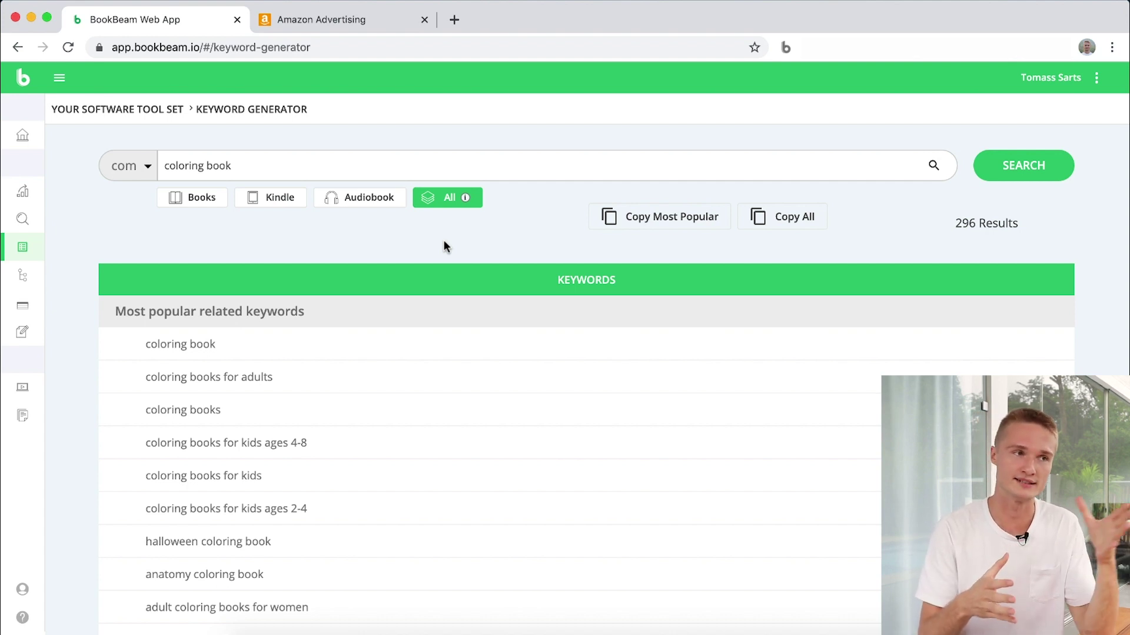
Rerun the coloring book search across all formats, reaching 705 results.
left_click(1037, 183)
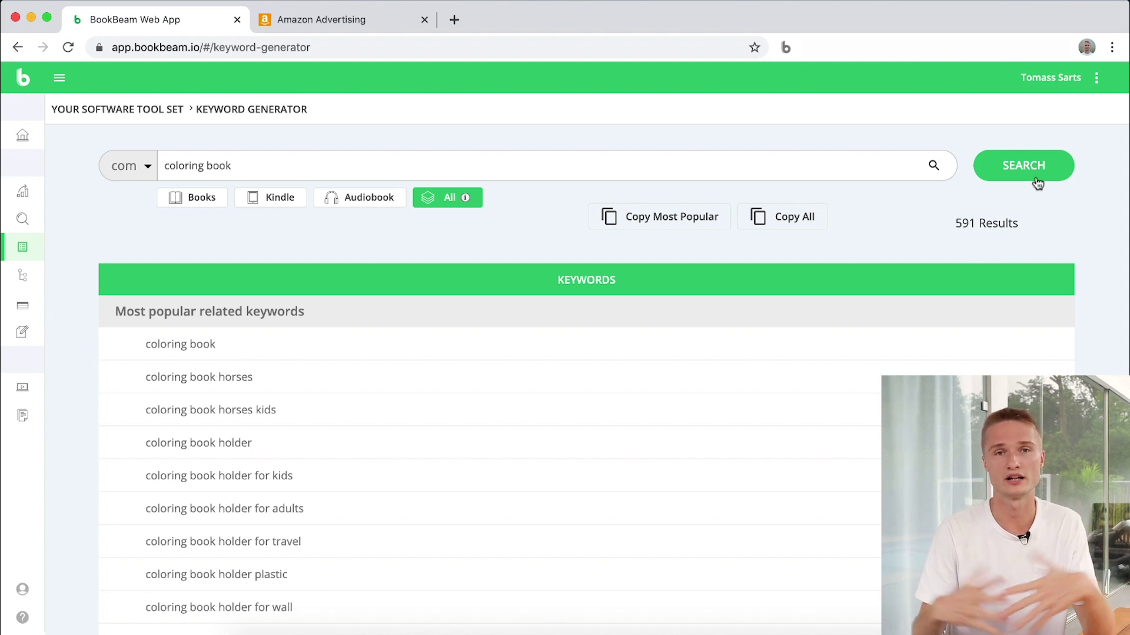
left_click(1037, 183)
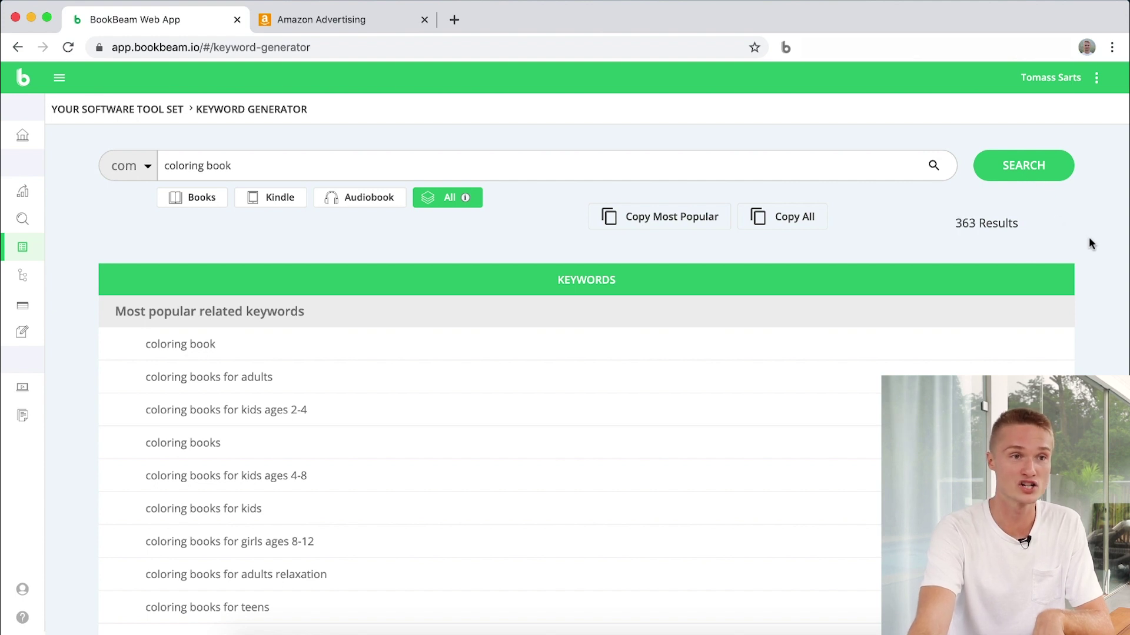
left_click(165, 160)
left_click_drag(164, 160, 346, 169)
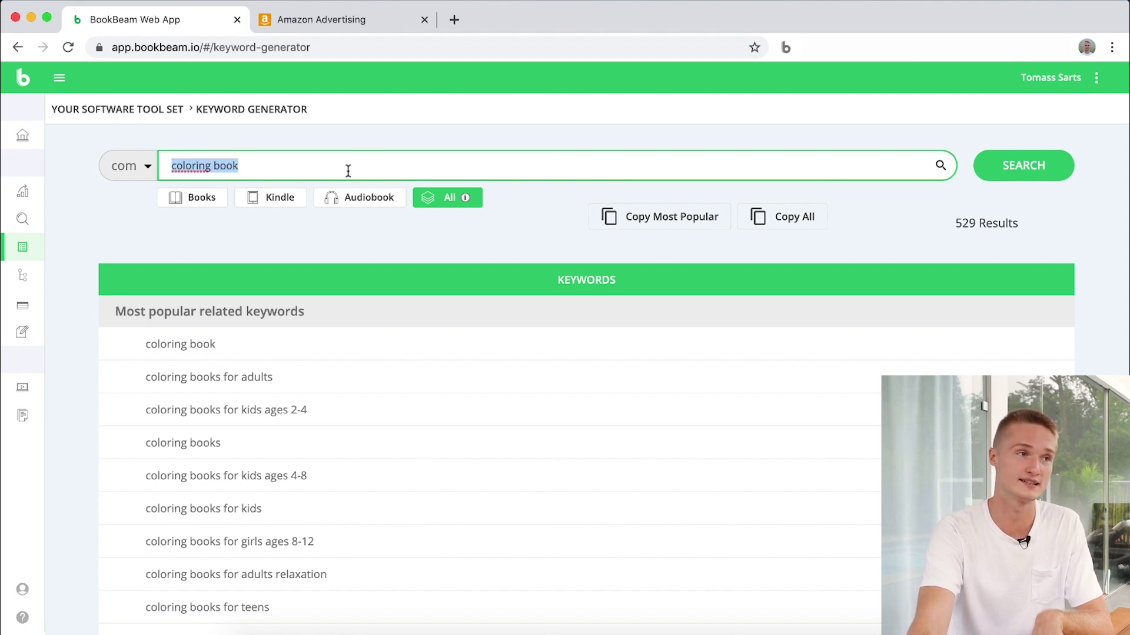
scroll(898, 319, "down", 10)
scroll(753, 336, "down", 15)
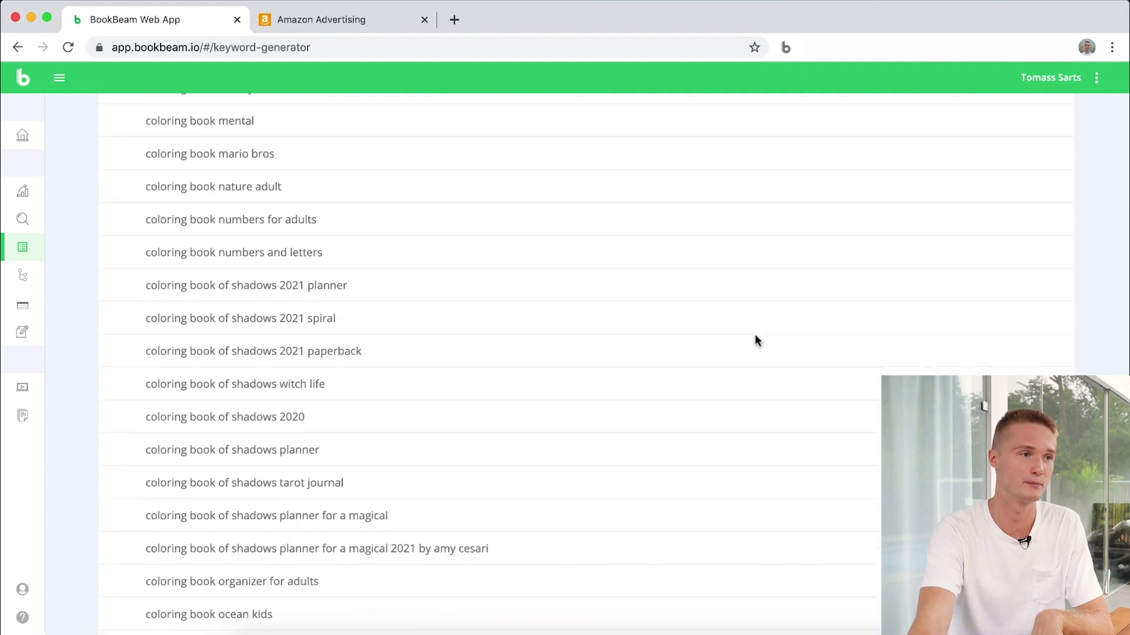
scroll(756, 345, "up", 20)
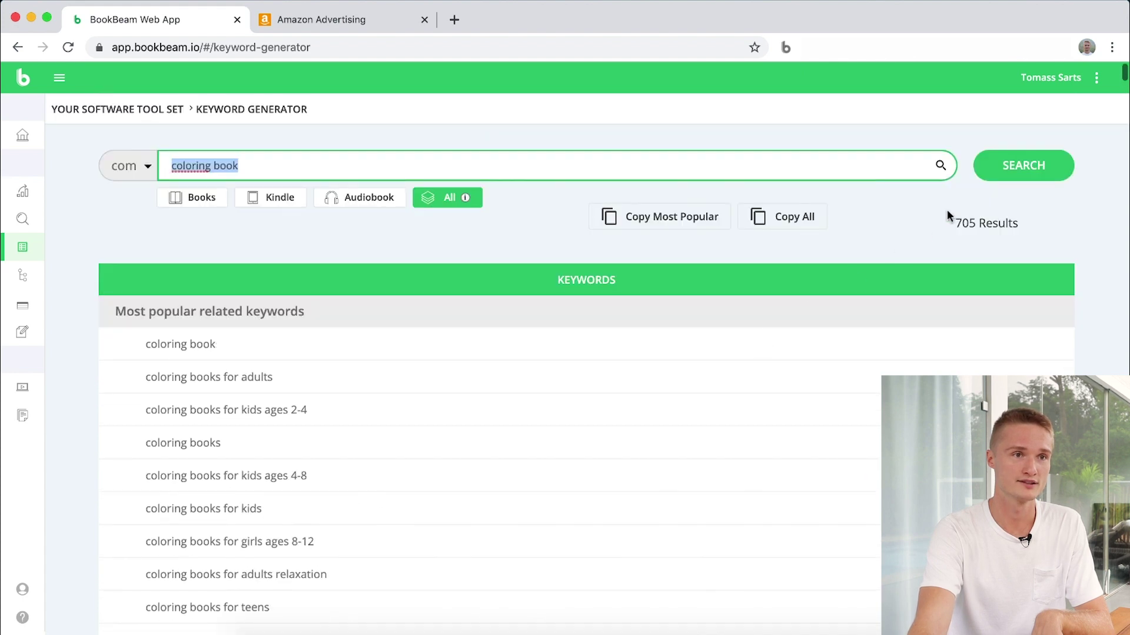
left_click_drag(948, 210, 1015, 222)
left_click(1058, 235)
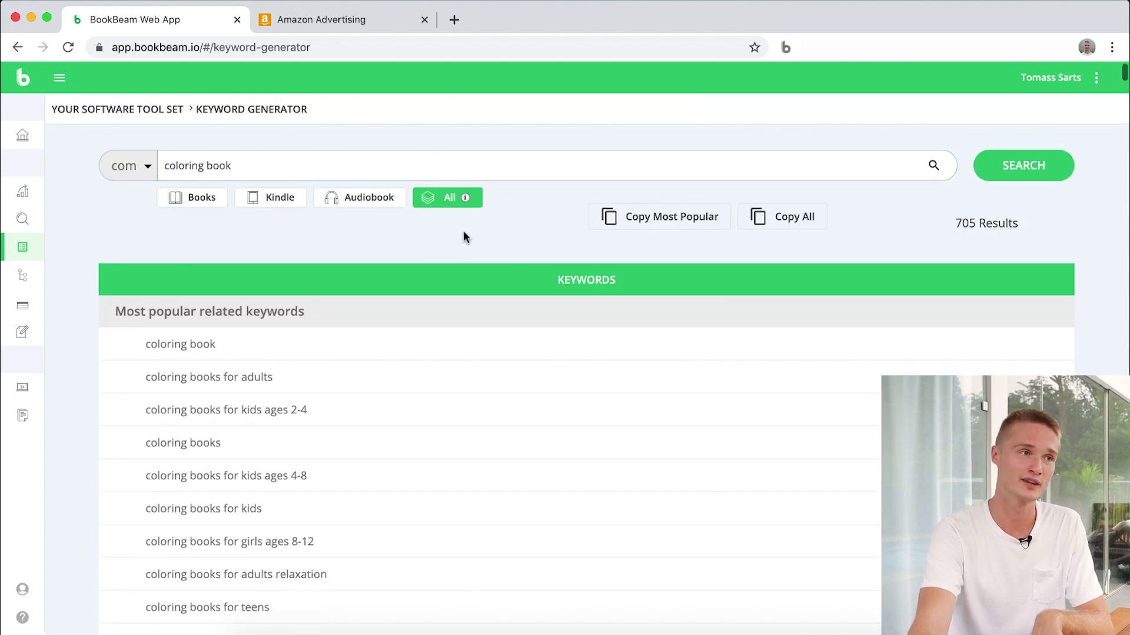
Cycle through the Books, Kindle and Audiobook filters, finishing on Books.
left_click(207, 199)
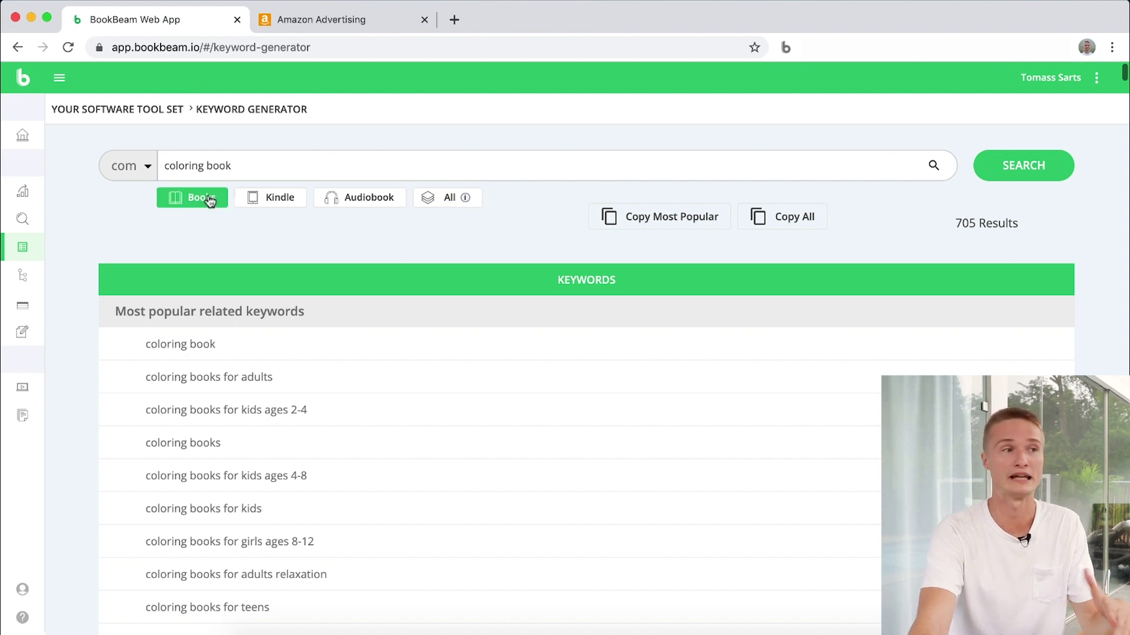
left_click(264, 197)
left_click(359, 199)
left_click(295, 203)
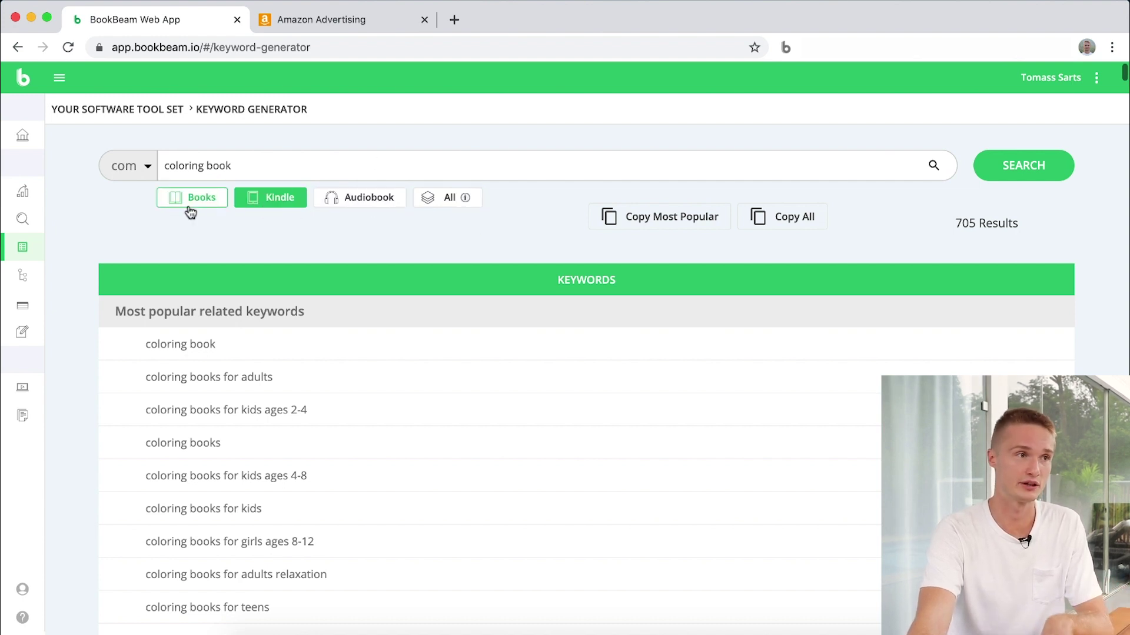
left_click(190, 203)
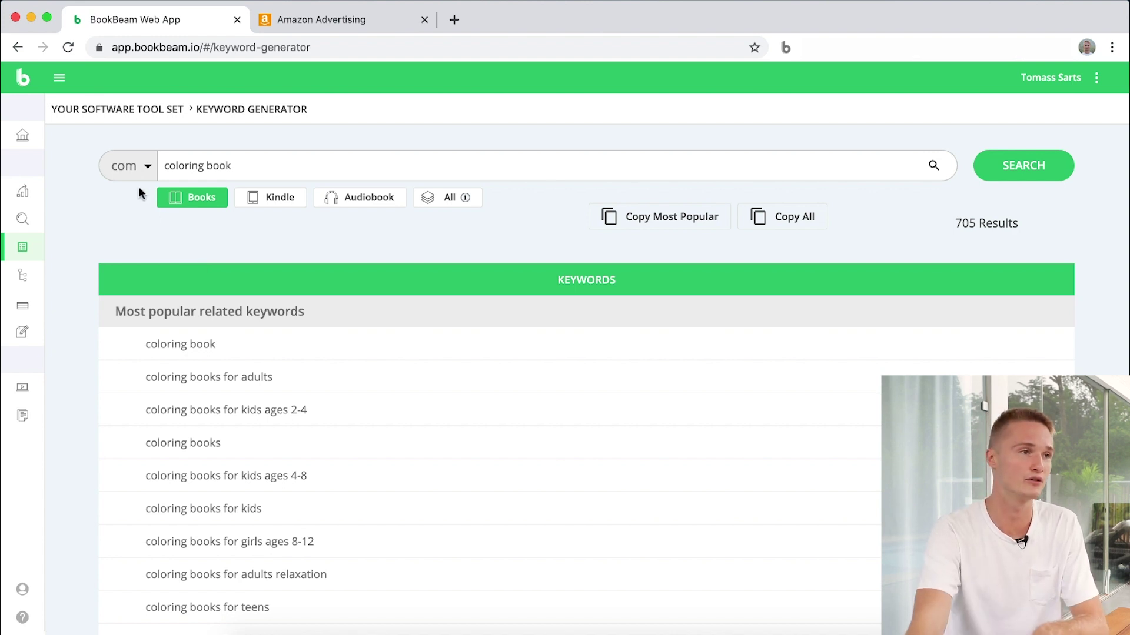
Change the coloring book search marketplace from com to co.uk.
left_click(148, 171)
left_click(138, 214)
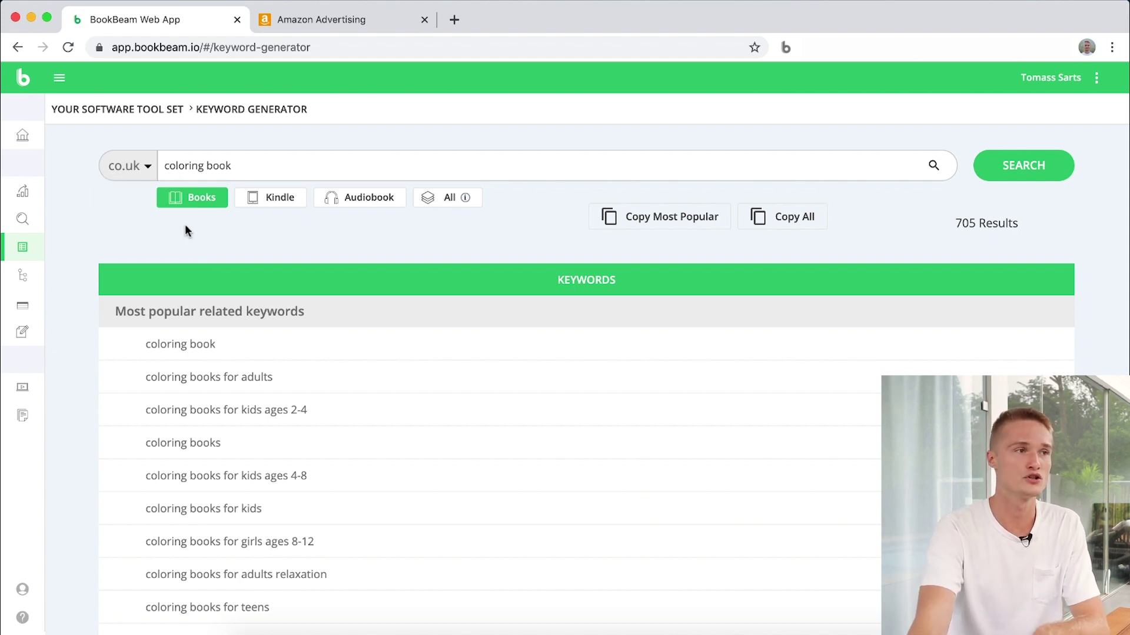
left_click(130, 167)
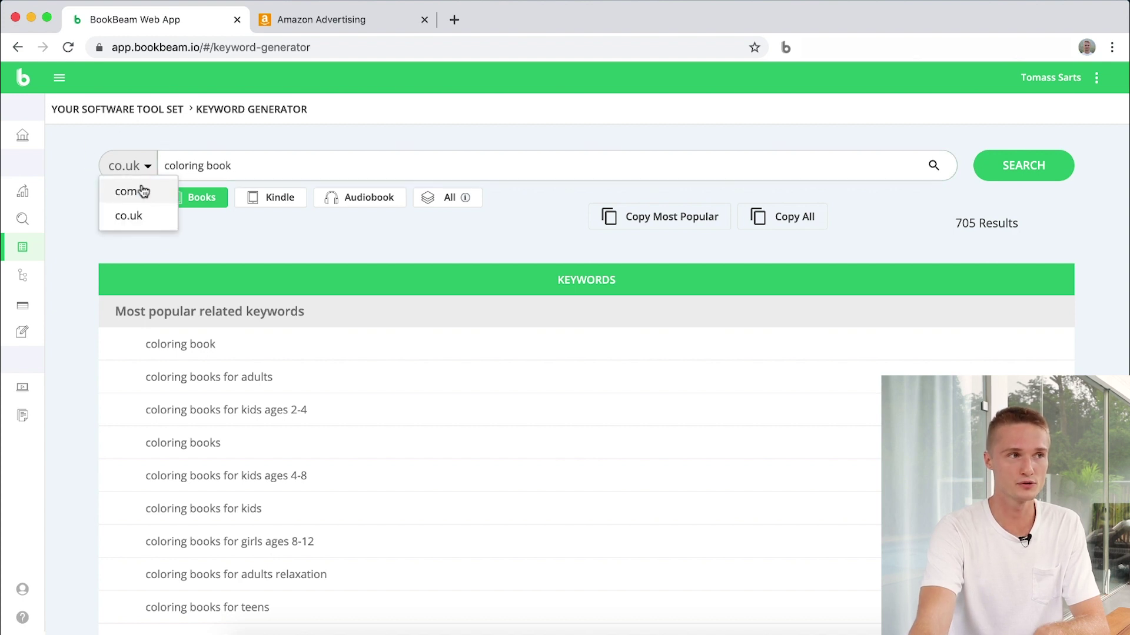
left_click(144, 214)
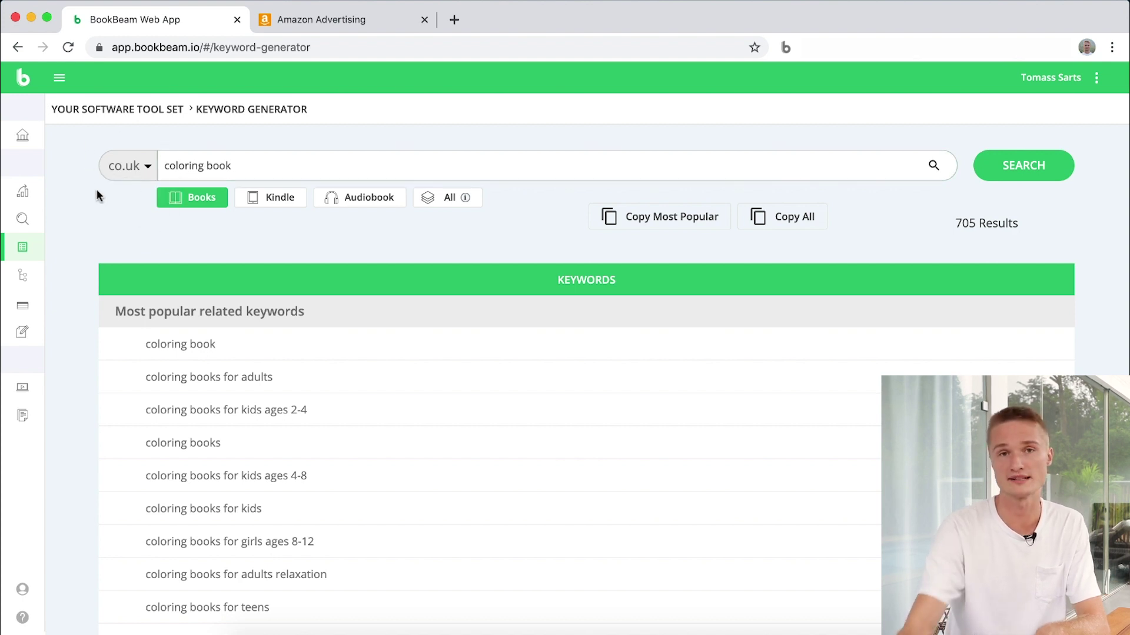